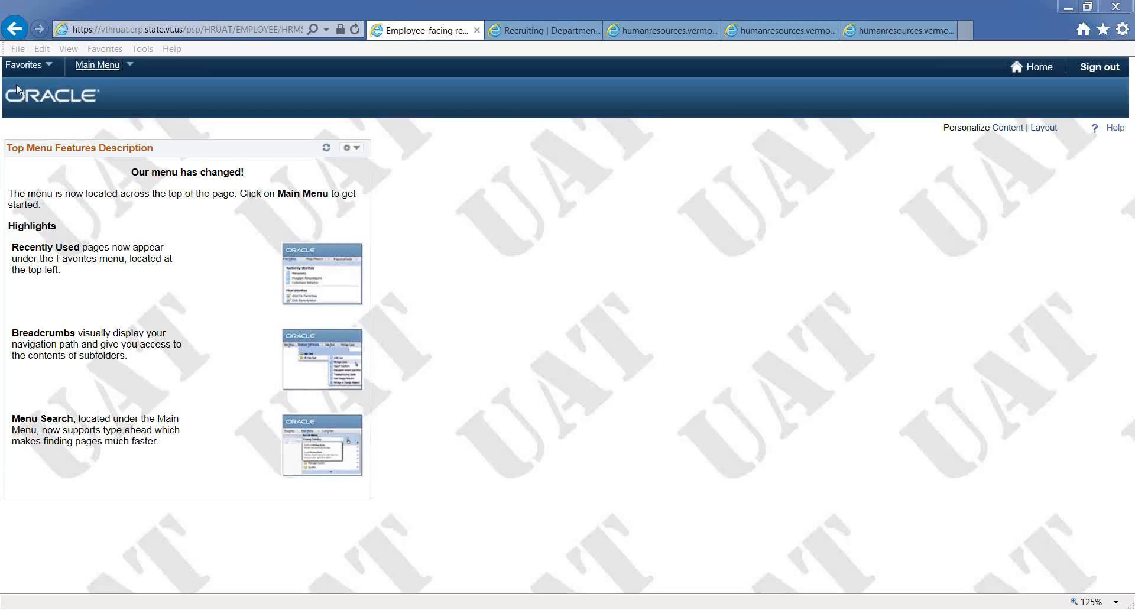
# - Open the home page layout settings, keep three columns, and delete the Top Menu Features Description pagelet
pyautogui.click(1049, 131)
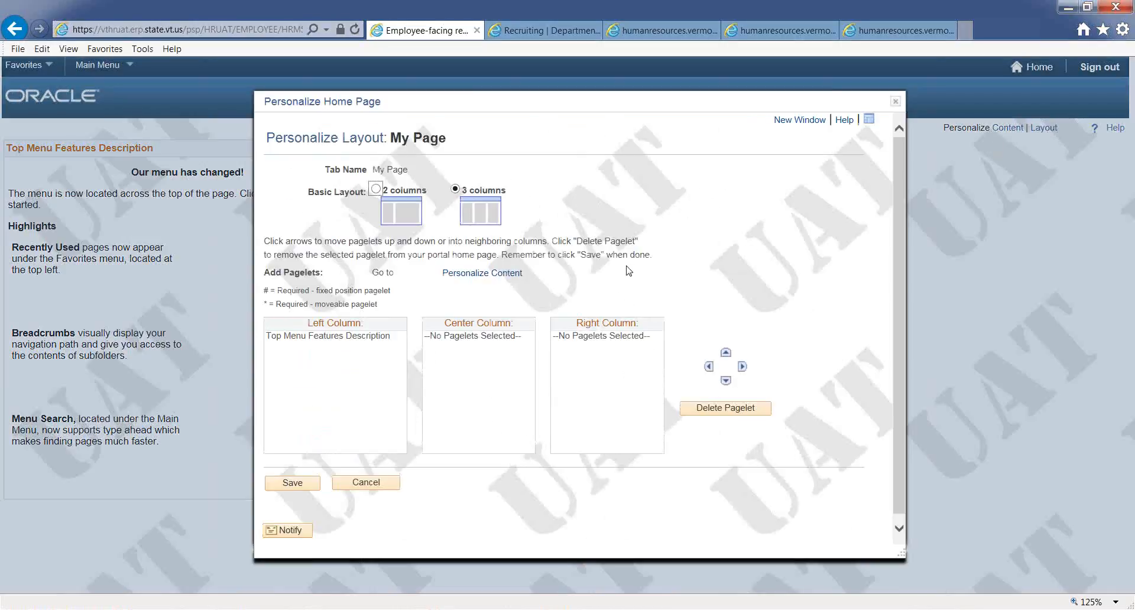
pyautogui.click(375, 195)
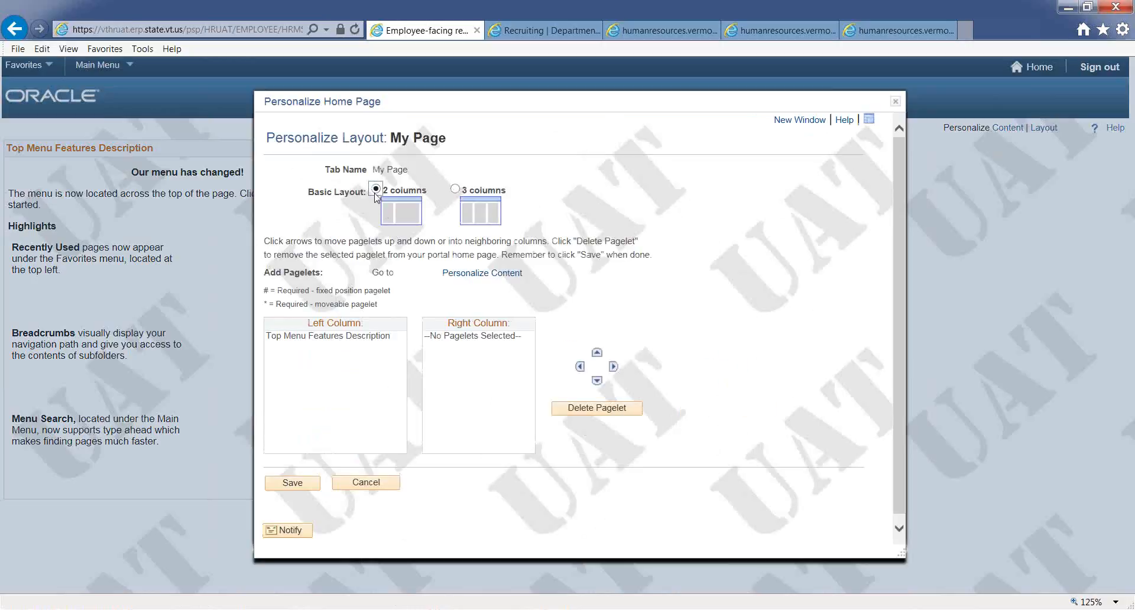
pyautogui.click(455, 190)
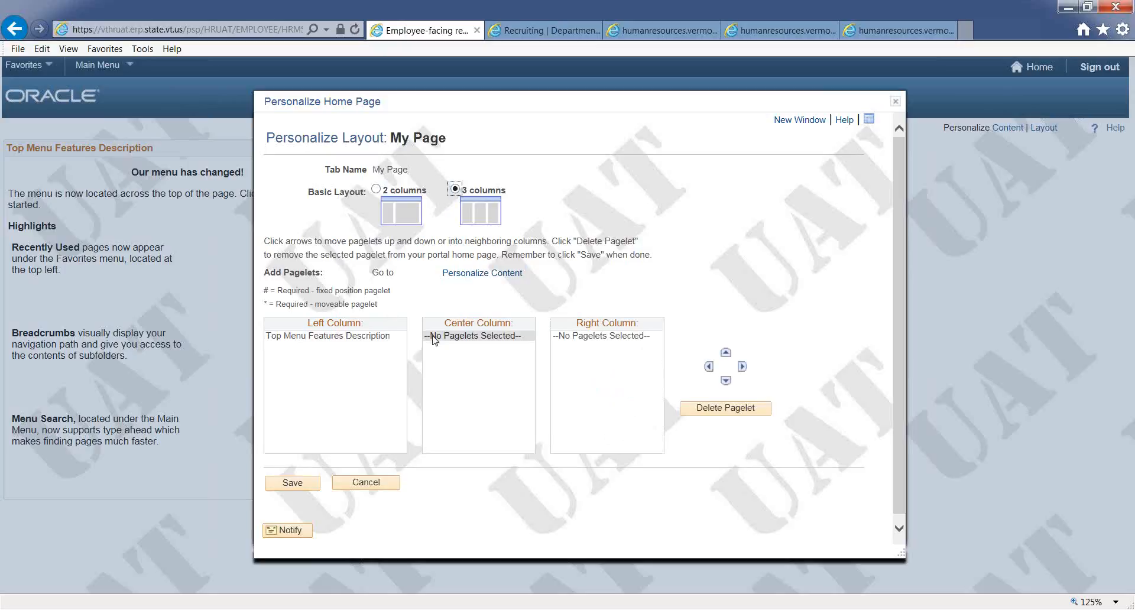
pyautogui.click(348, 337)
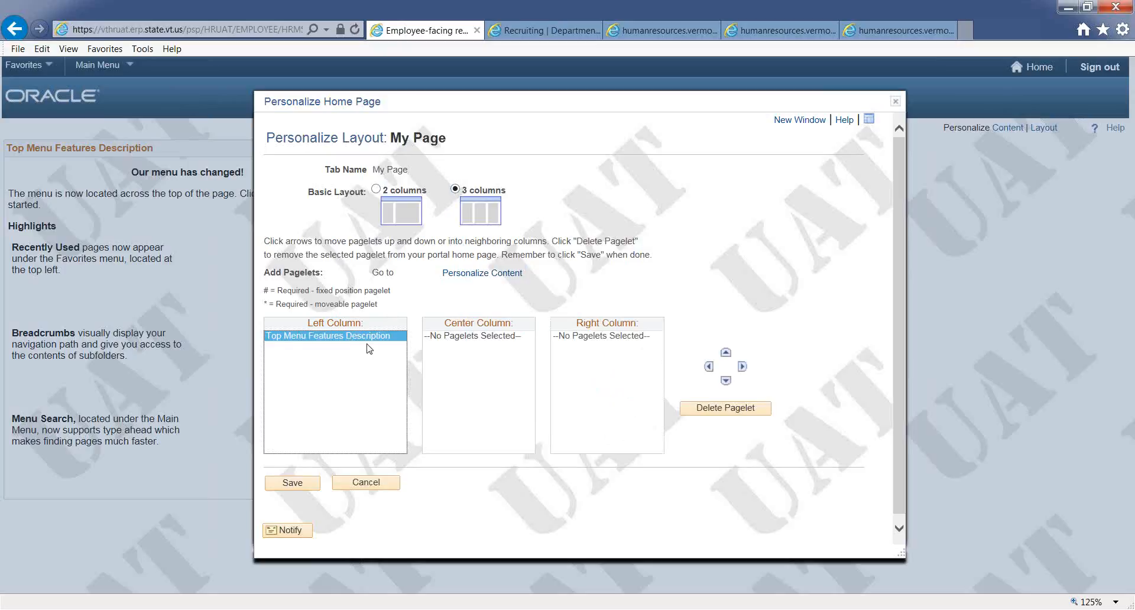
pyautogui.click(709, 411)
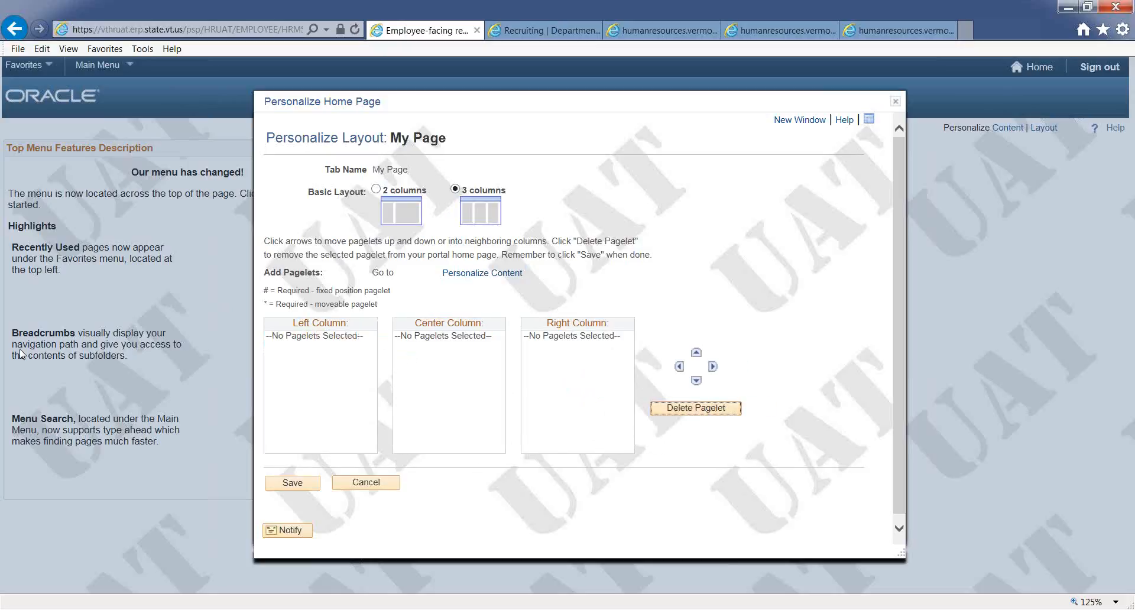
# - Open the content personalization and preview the Main Menu pagelet
pyautogui.click(476, 290)
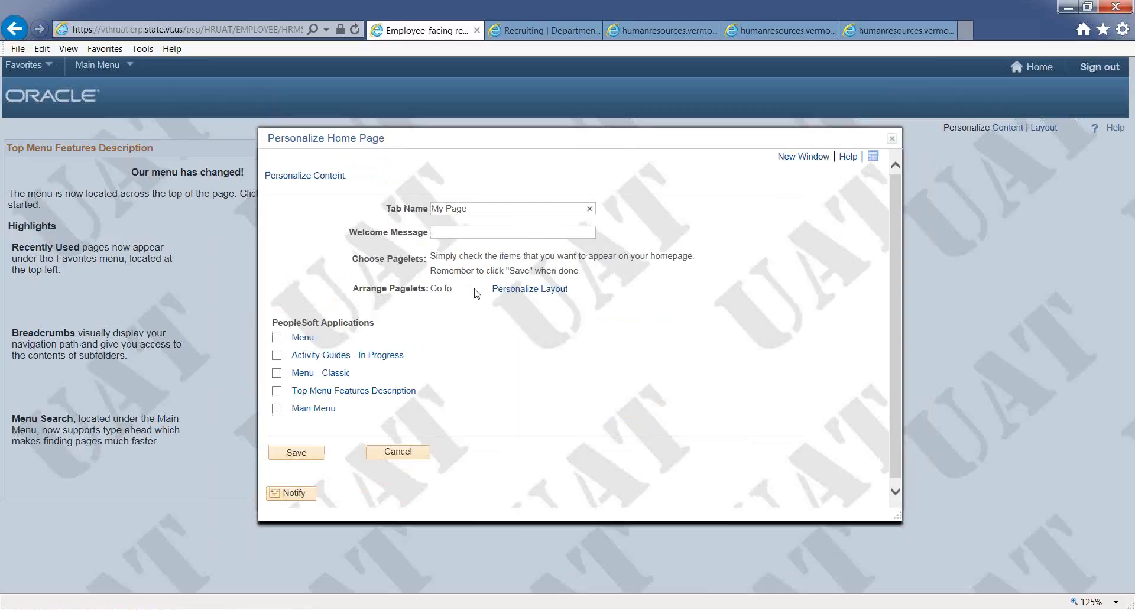
pyautogui.click(325, 410)
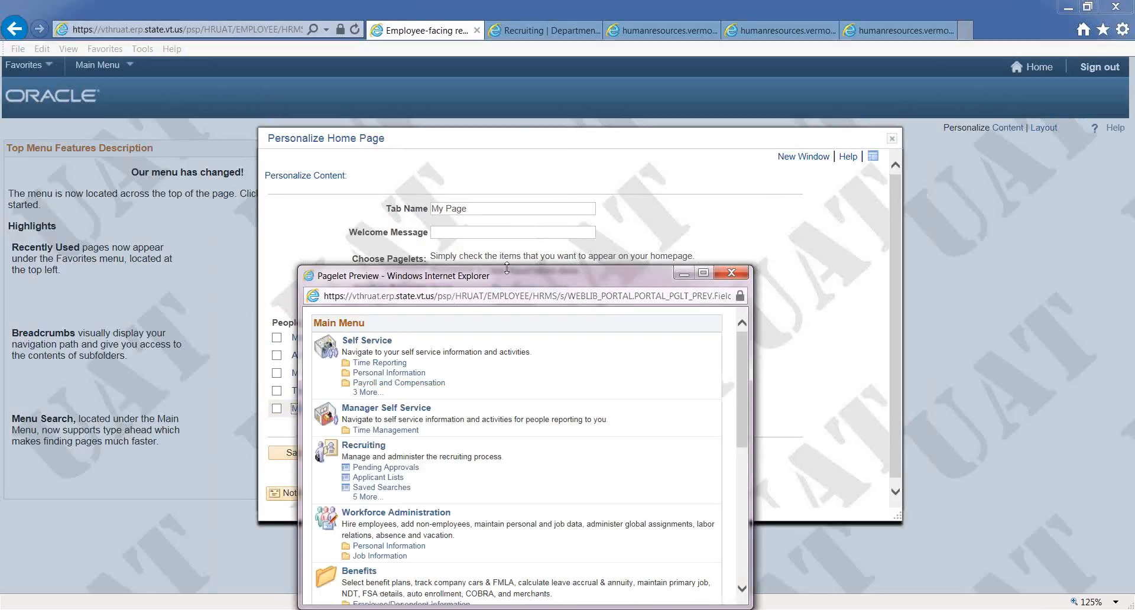
pyautogui.moveTo(513, 280); pyautogui.dragTo(510, 195)
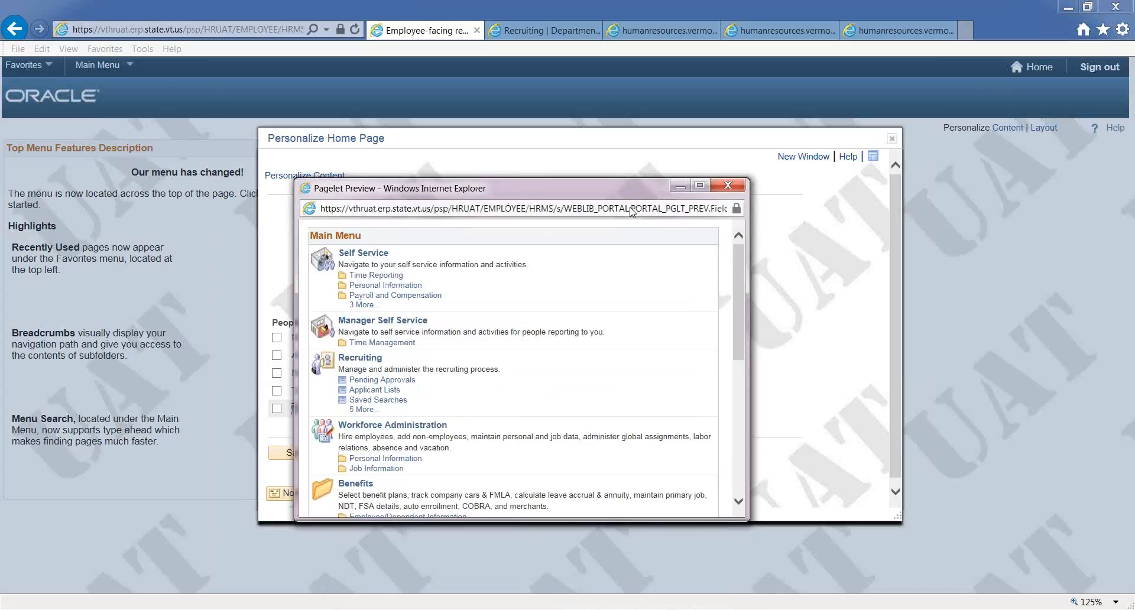
pyautogui.click(681, 186)
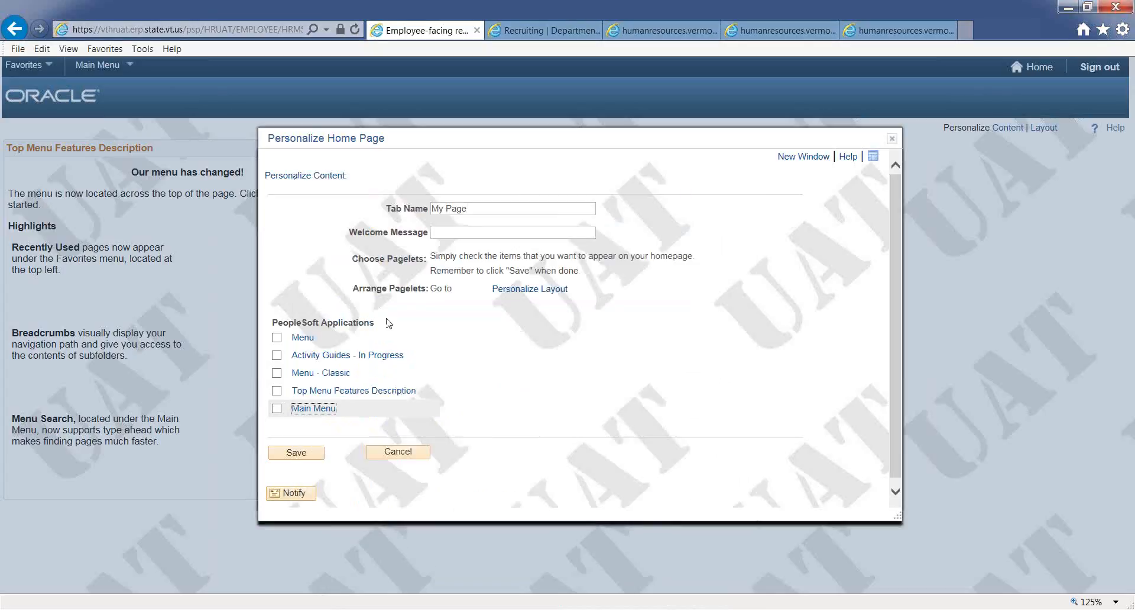
# - Add the Main Menu pagelet to the home page, placing it in the center column, and save
pyautogui.click(278, 409)
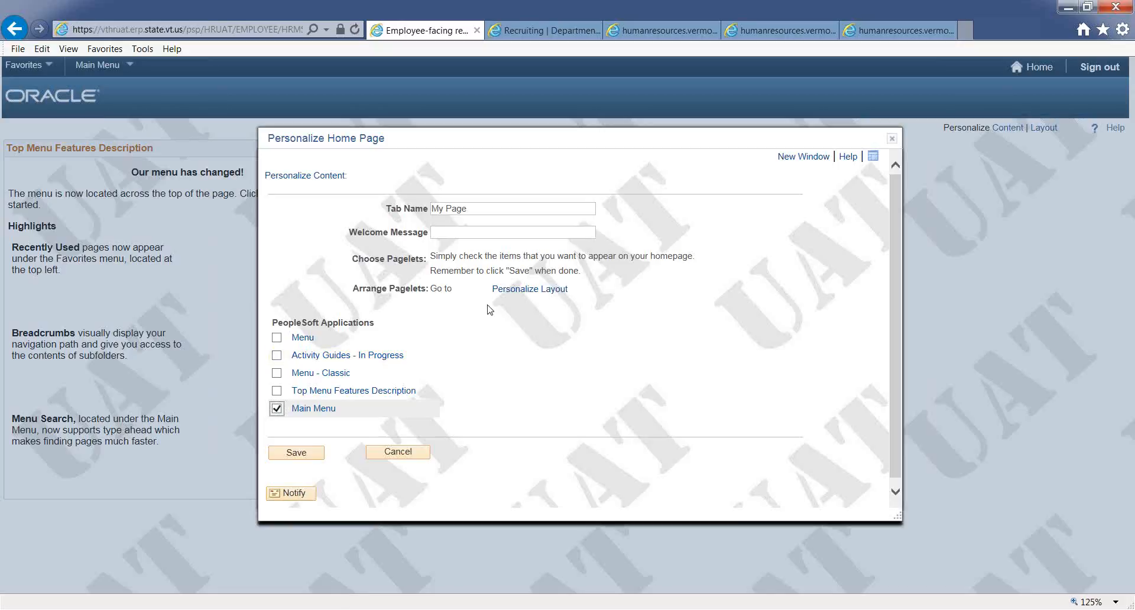
pyautogui.click(519, 289)
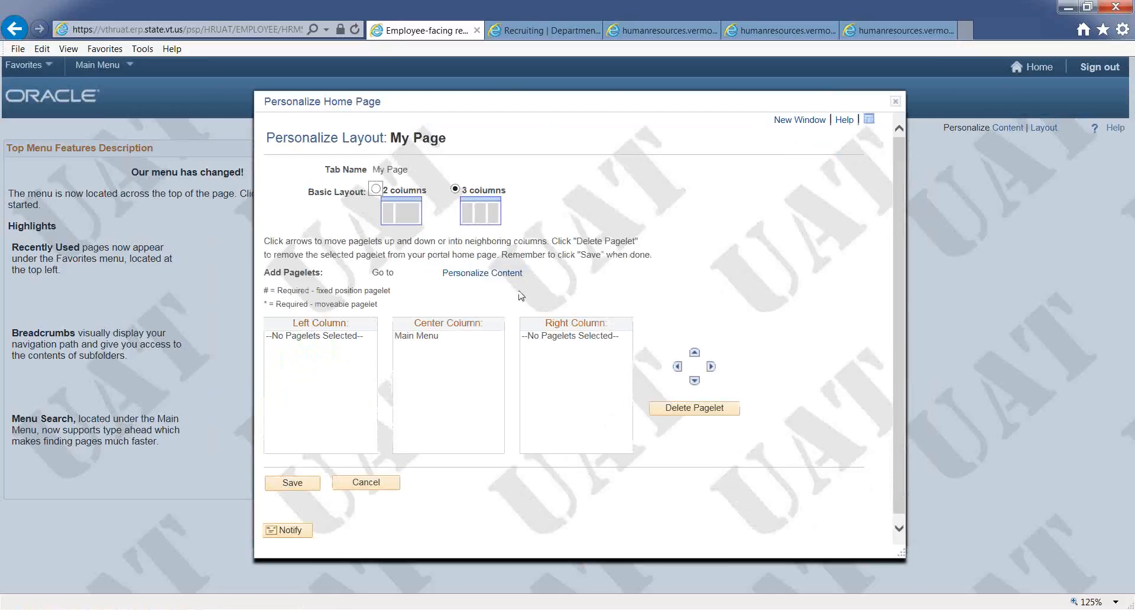
pyautogui.click(462, 336)
pyautogui.click(302, 483)
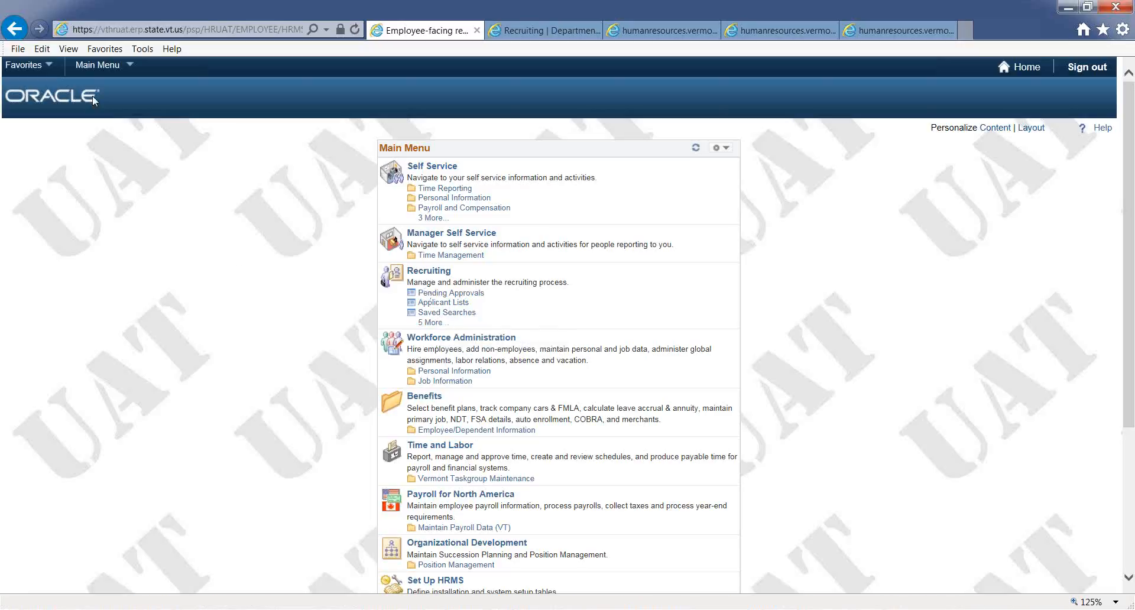
# - Open Create New Job Opening under Recruiting
pyautogui.click(95, 65)
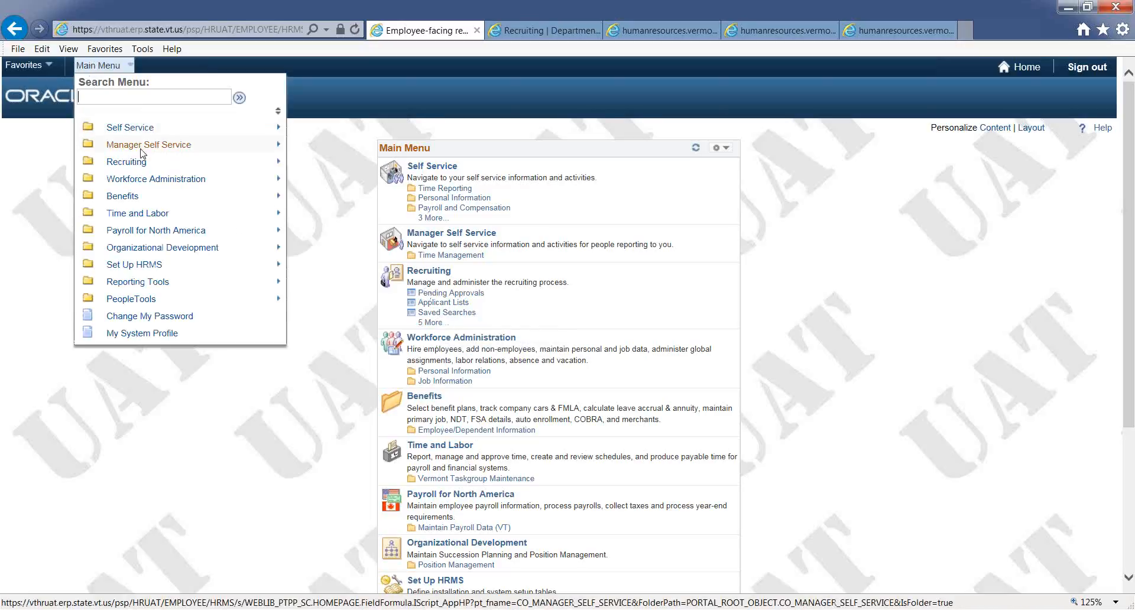
pyautogui.moveTo(143, 162)
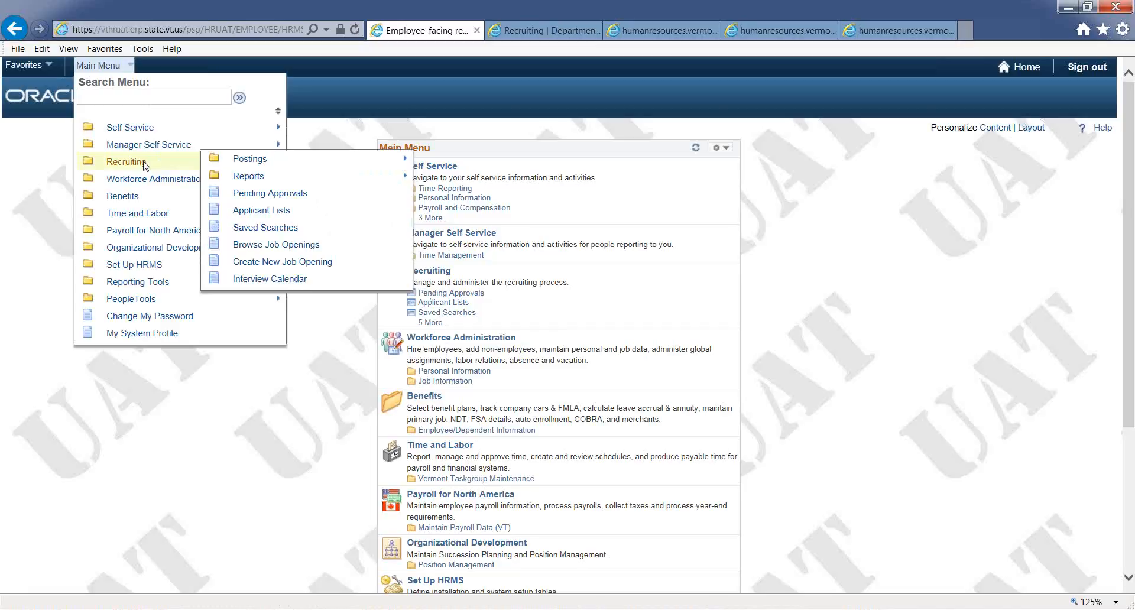
pyautogui.click(282, 265)
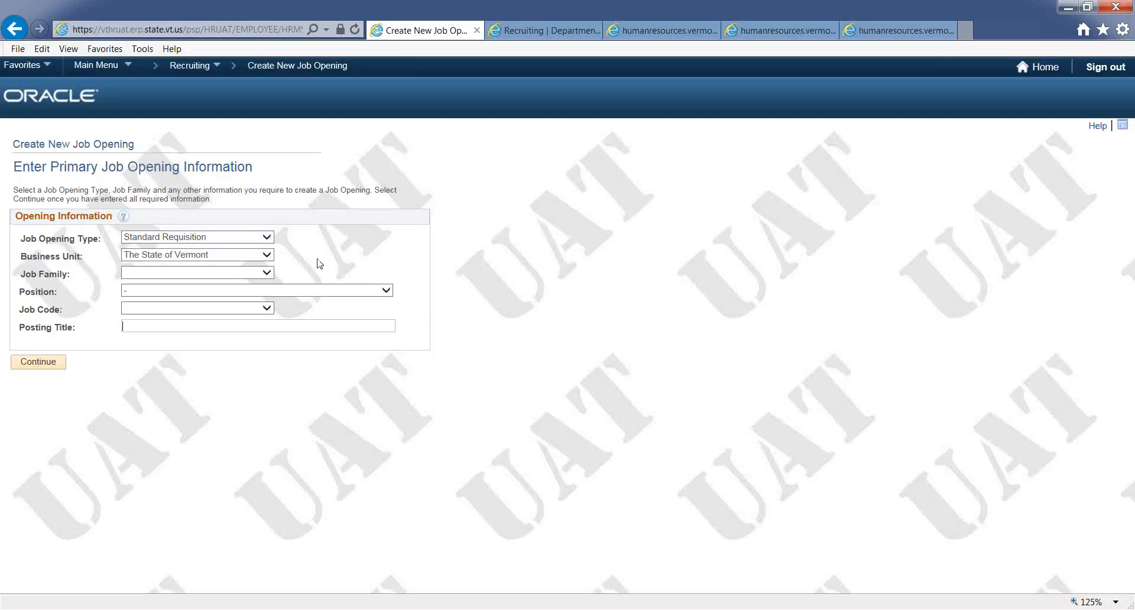
# - Set the Business Unit to Human Services Agency and the Job Family to Classified/Competitive
pyautogui.click(267, 255)
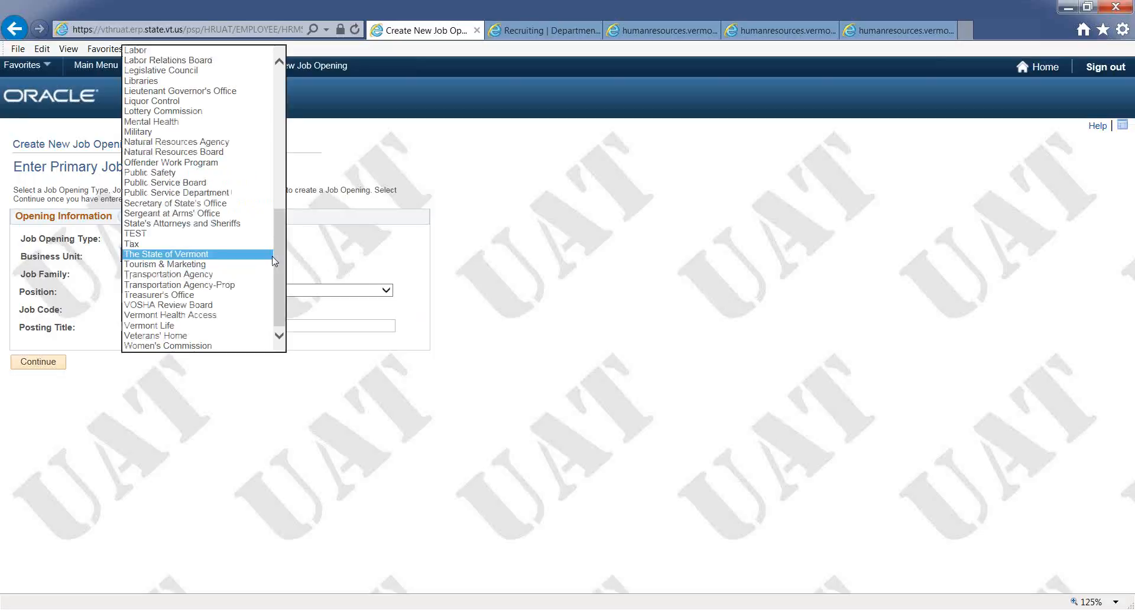
pyautogui.moveTo(281, 269); pyautogui.dragTo(278, 186)
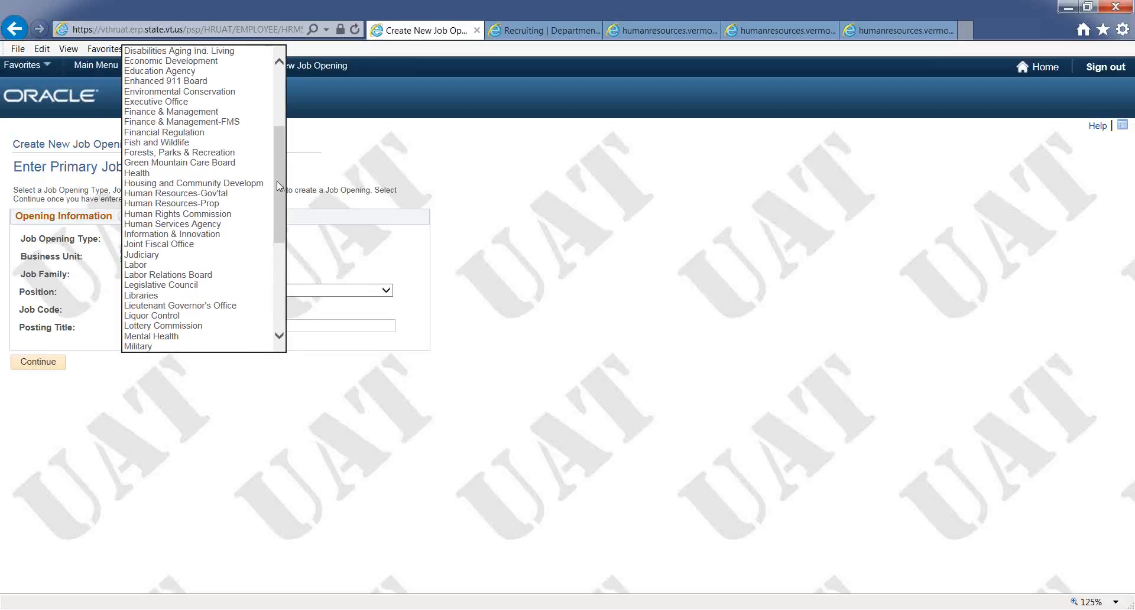
pyautogui.click(231, 224)
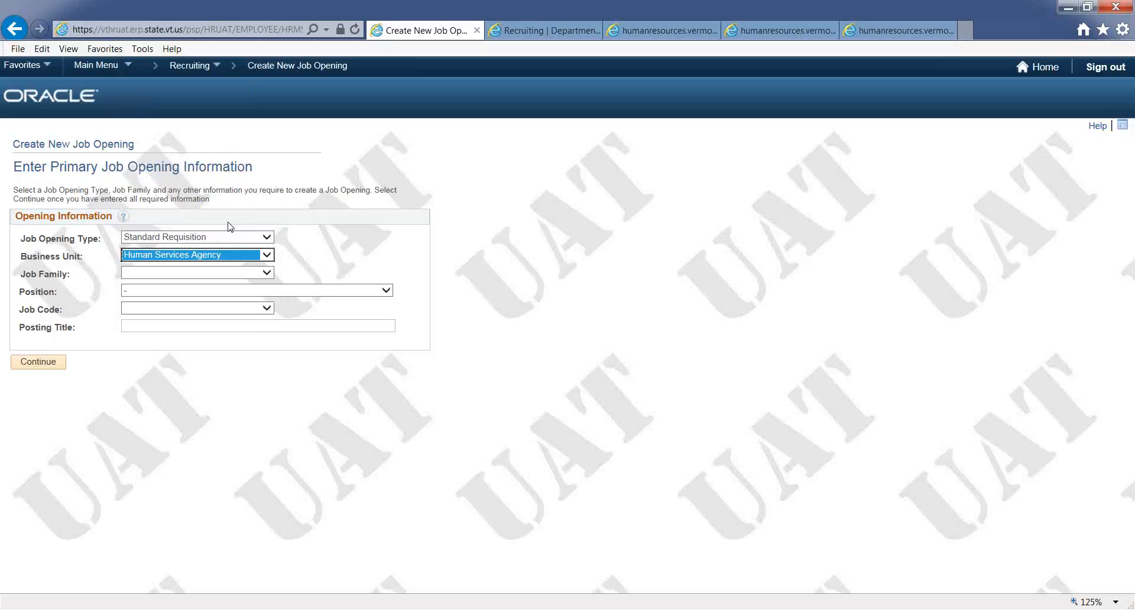
pyautogui.click(219, 273)
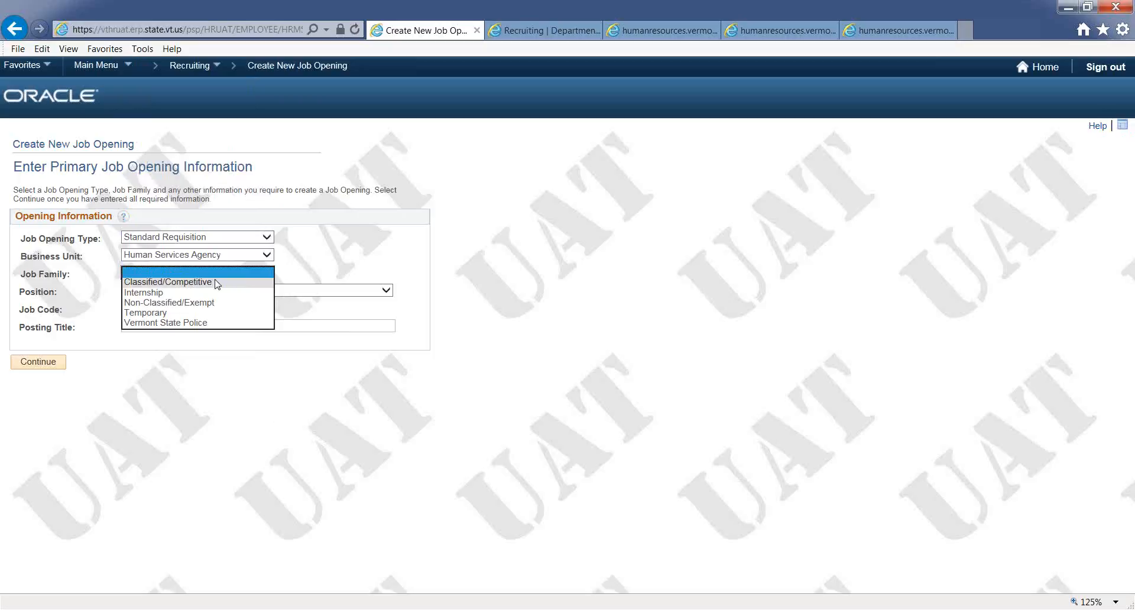
pyautogui.click(217, 282)
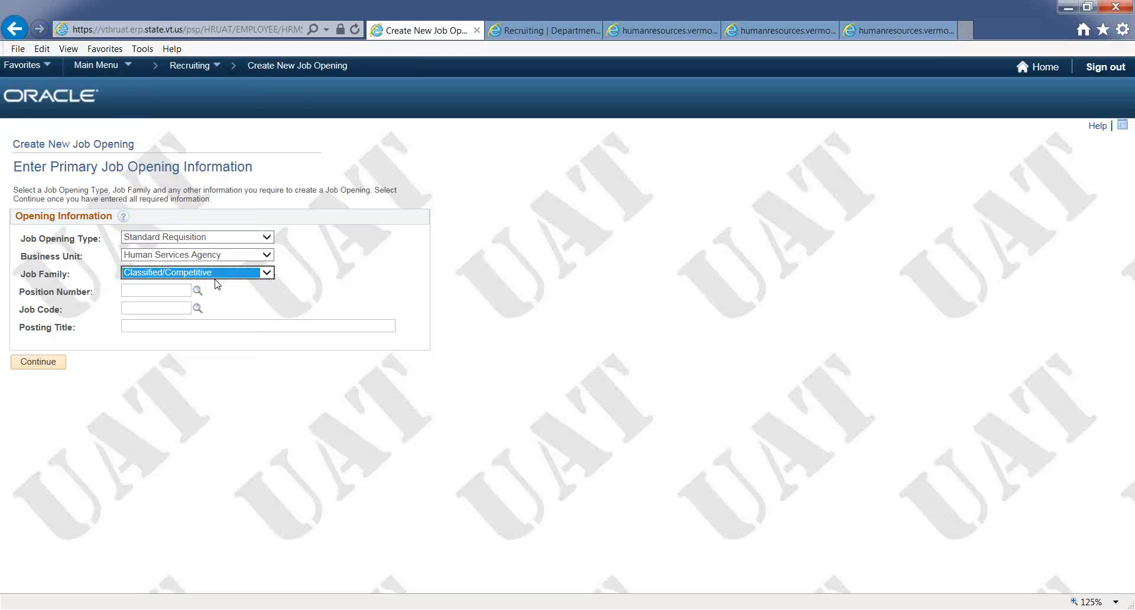
# - Enter position number 720045 (Administrative Assistant B) and continue to the job opening details
pyautogui.click(155, 289)
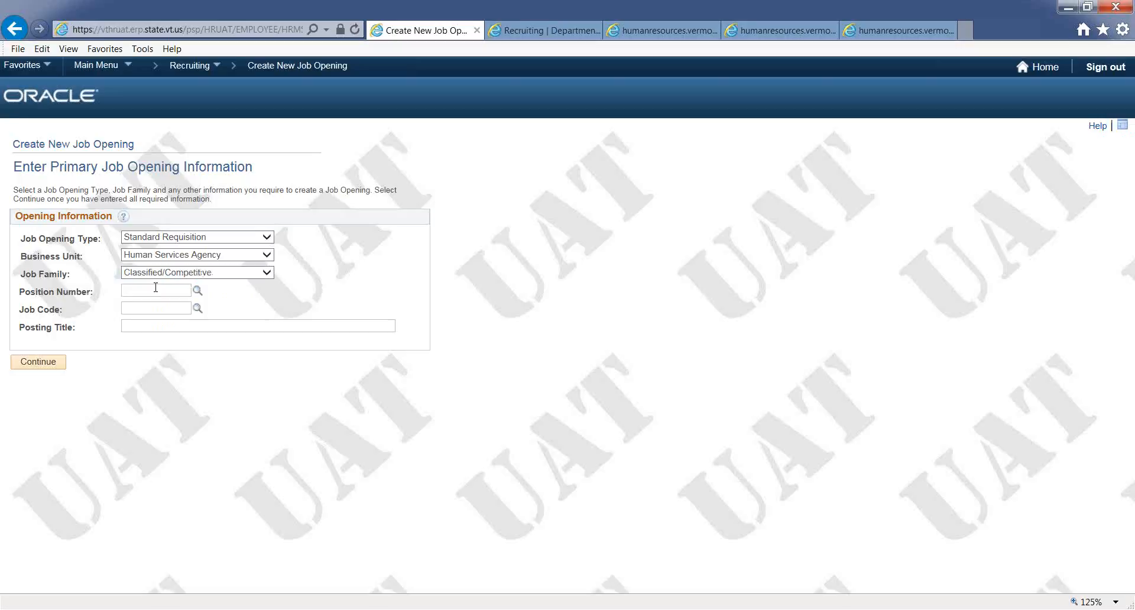
pyautogui.write('7200')
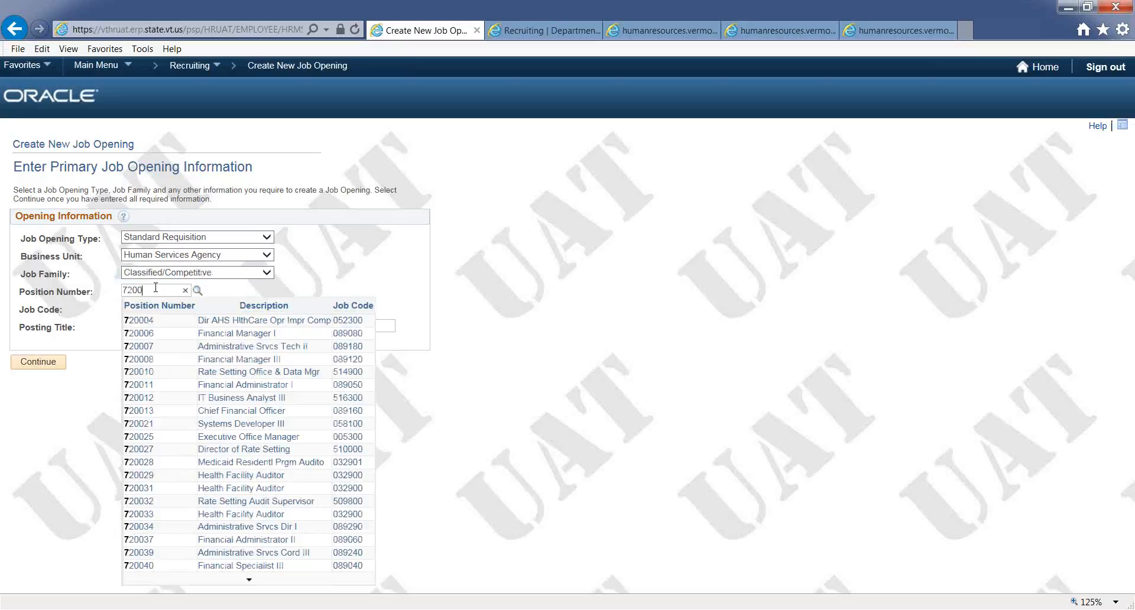
pyautogui.write('45')
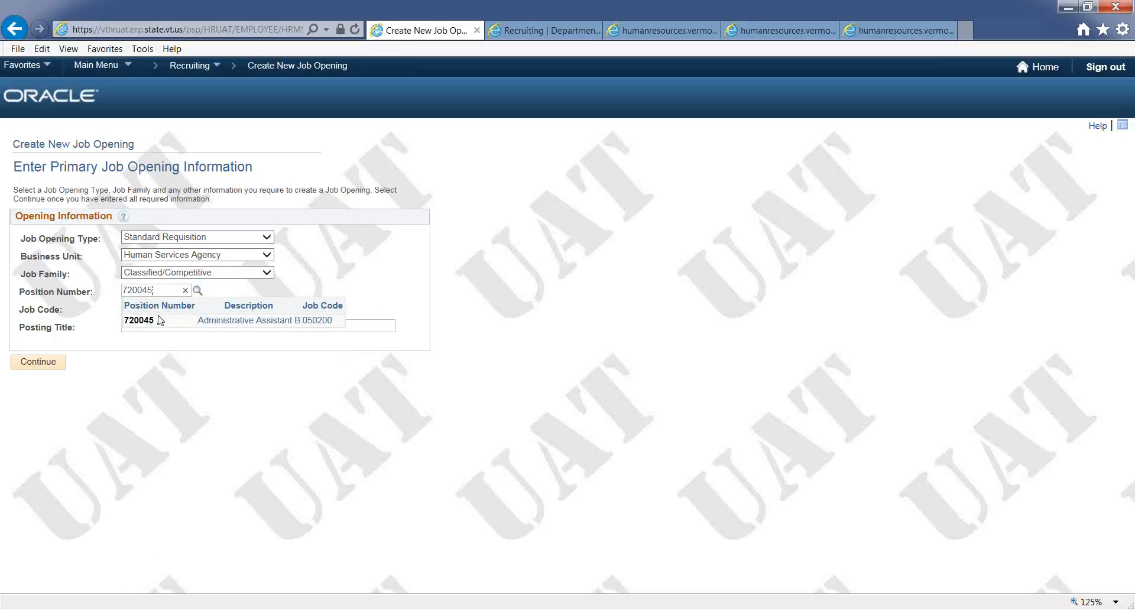
pyautogui.click(219, 323)
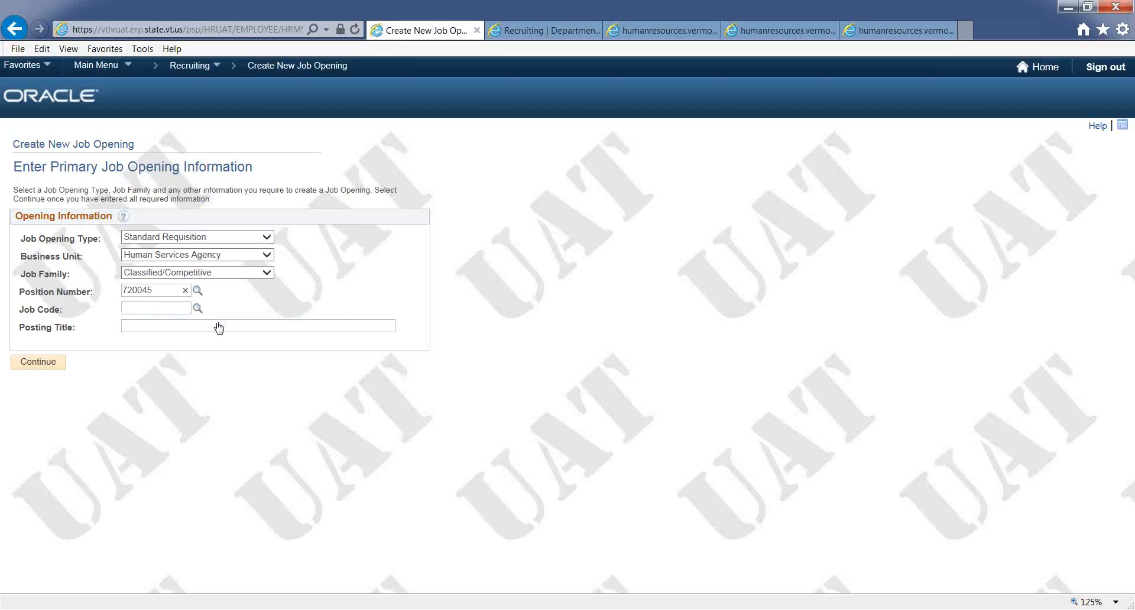
pyautogui.press('Tab')
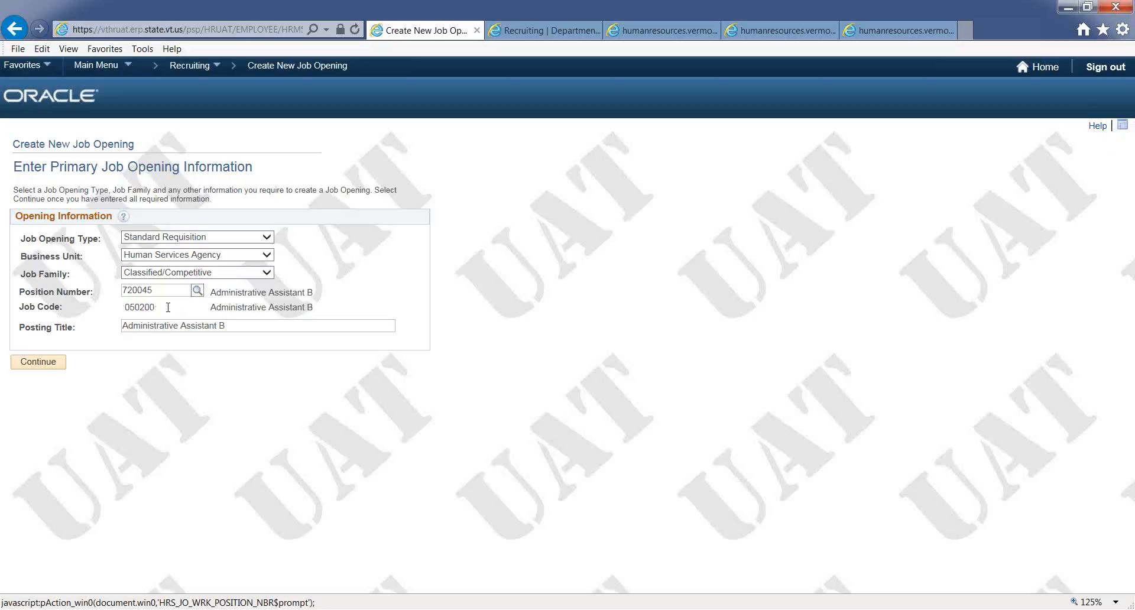
pyautogui.click(58, 368)
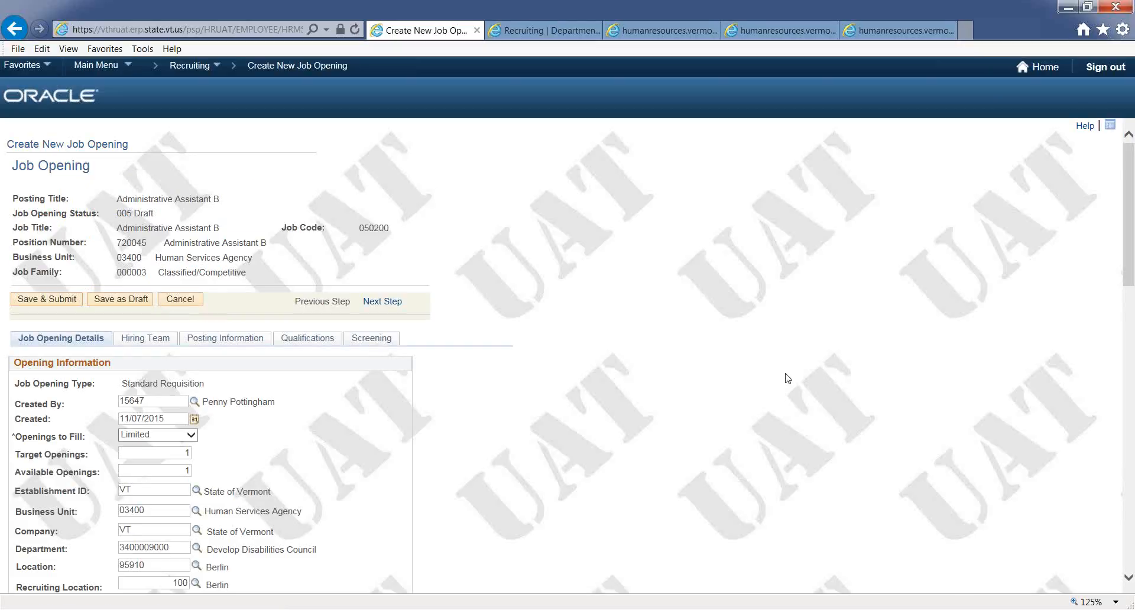
# - Review the job opening details, then assign Recruiter Team 1001 on the Hiring Team tab
pyautogui.moveTo(1130, 185)
pyautogui.mouseDown()
pyautogui.moveTo(1129, 459)
pyautogui.moveTo(1129, 184)
pyautogui.mouseUp()
pyautogui.moveTo(1130, 187); pyautogui.dragTo(1132, 429)
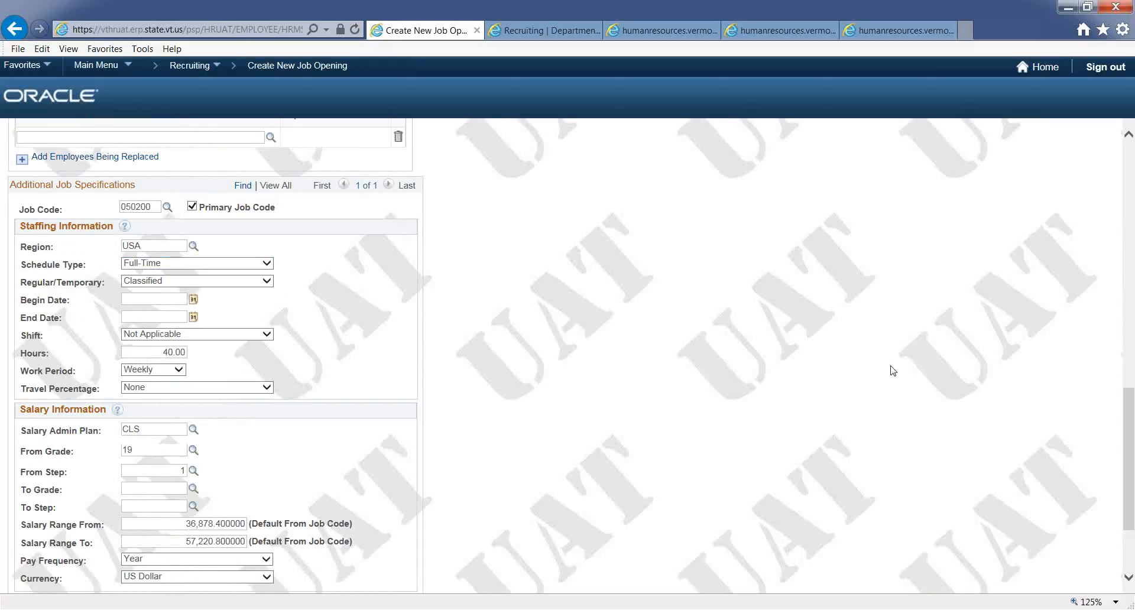
pyautogui.moveTo(1128, 444); pyautogui.dragTo(1098, 249)
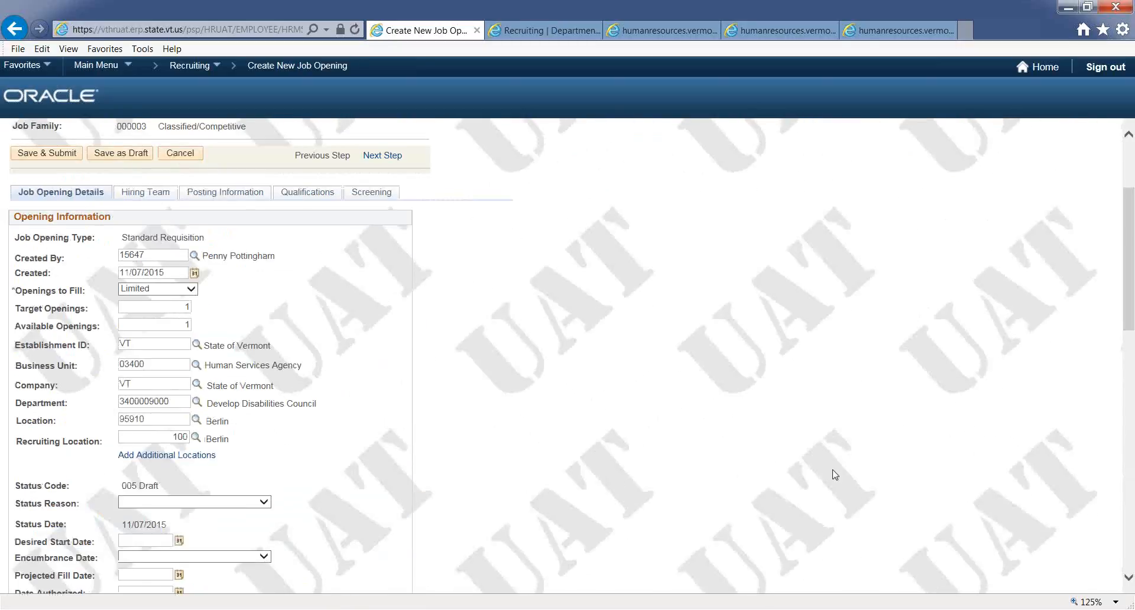
pyautogui.scroll(3, 1132, 278)
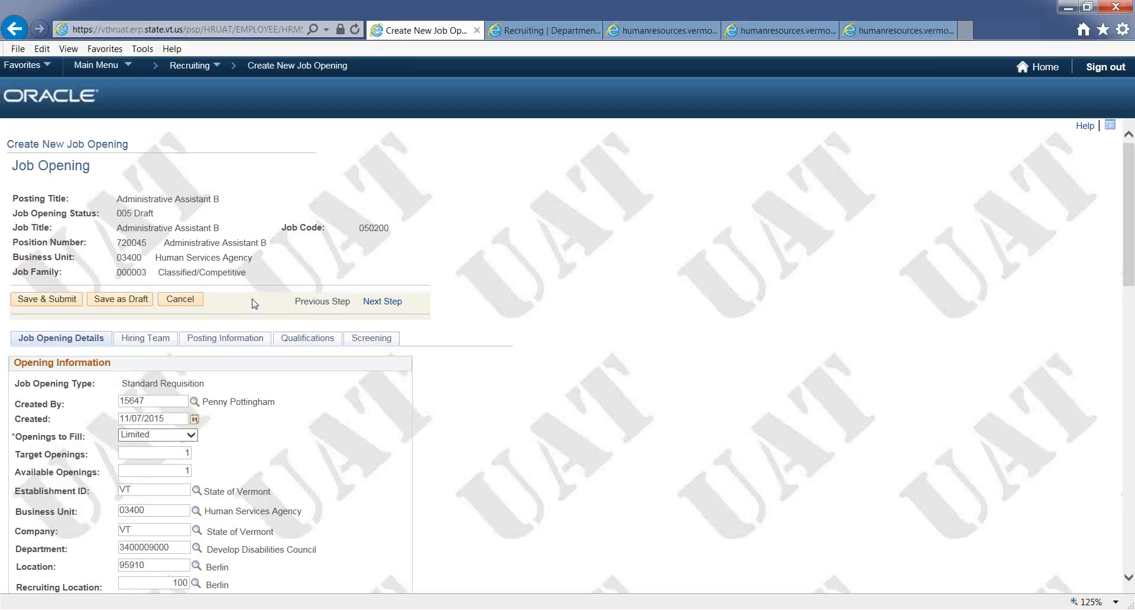
pyautogui.click(158, 342)
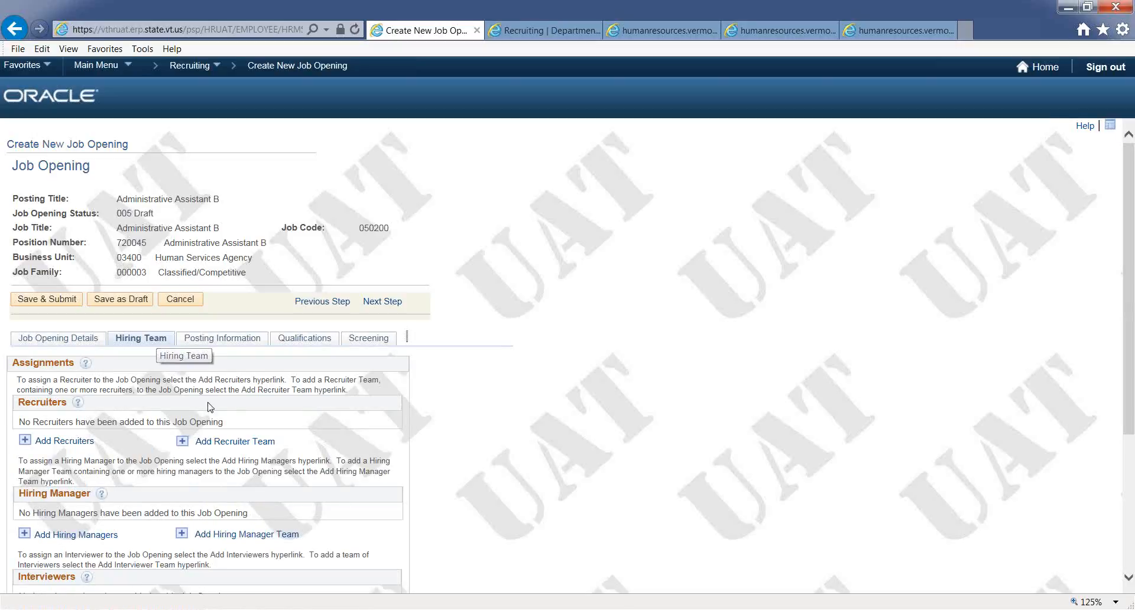
pyautogui.click(217, 443)
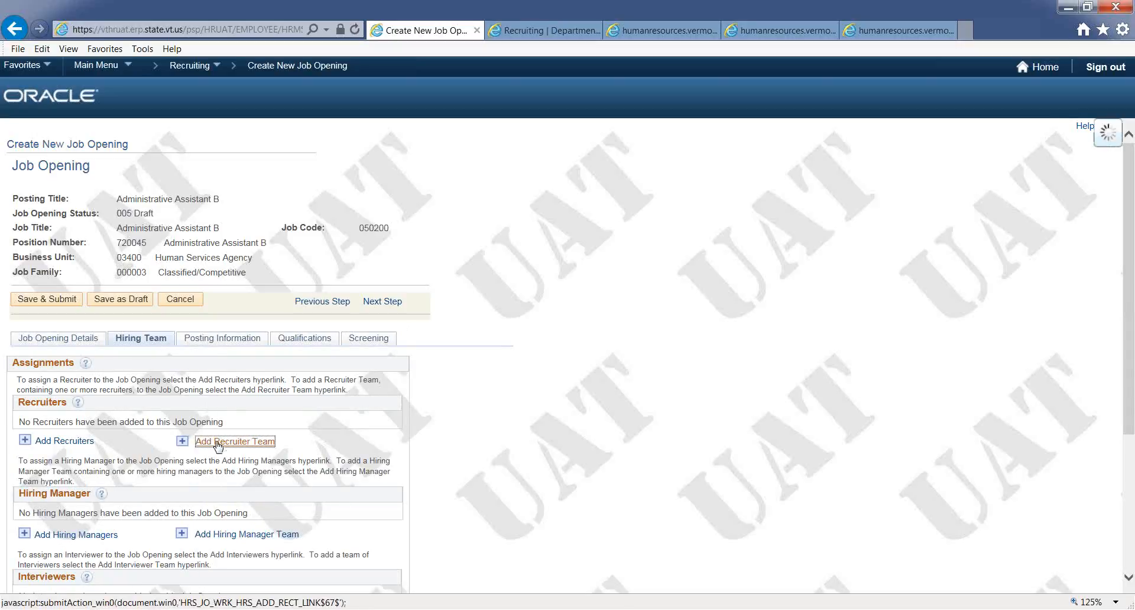
pyautogui.click(13, 208)
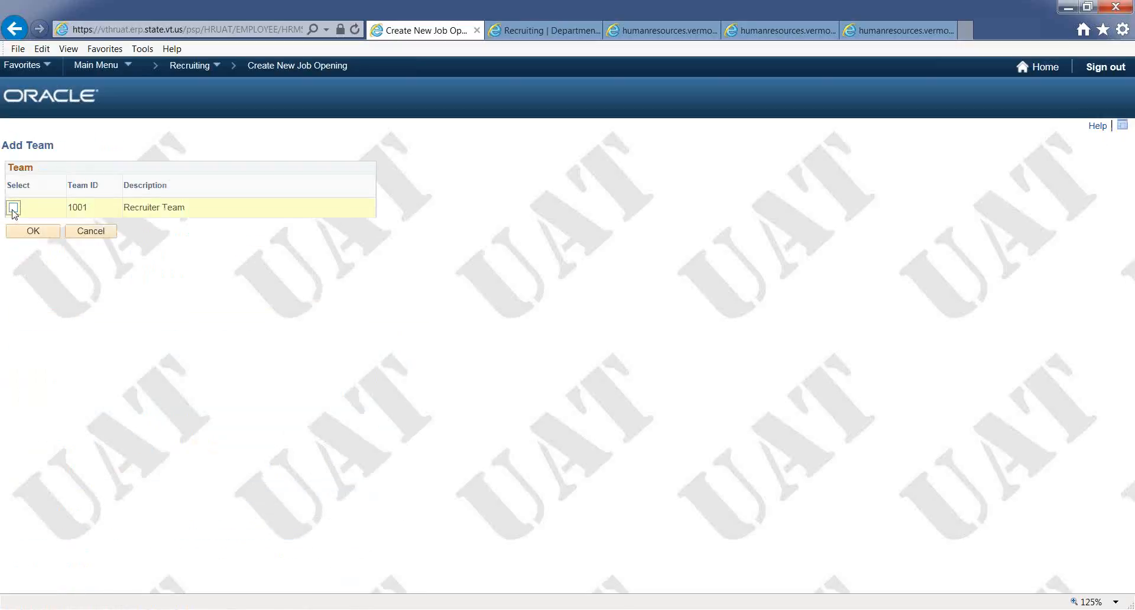
pyautogui.click(33, 232)
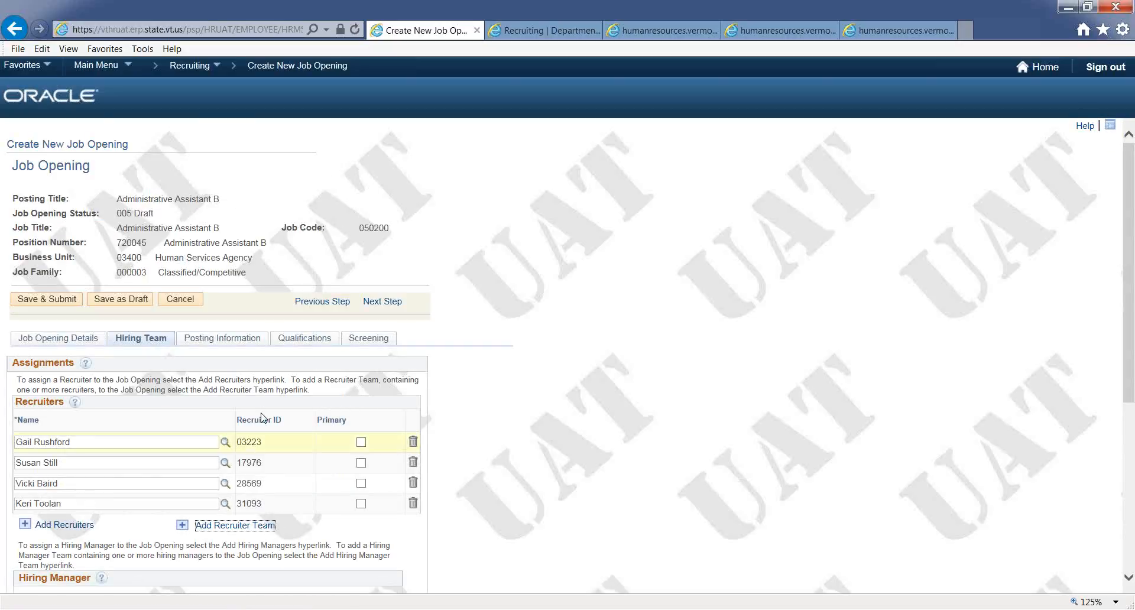
# - Mark the first listed recruiter as the primary recruiter
pyautogui.click(360, 444)
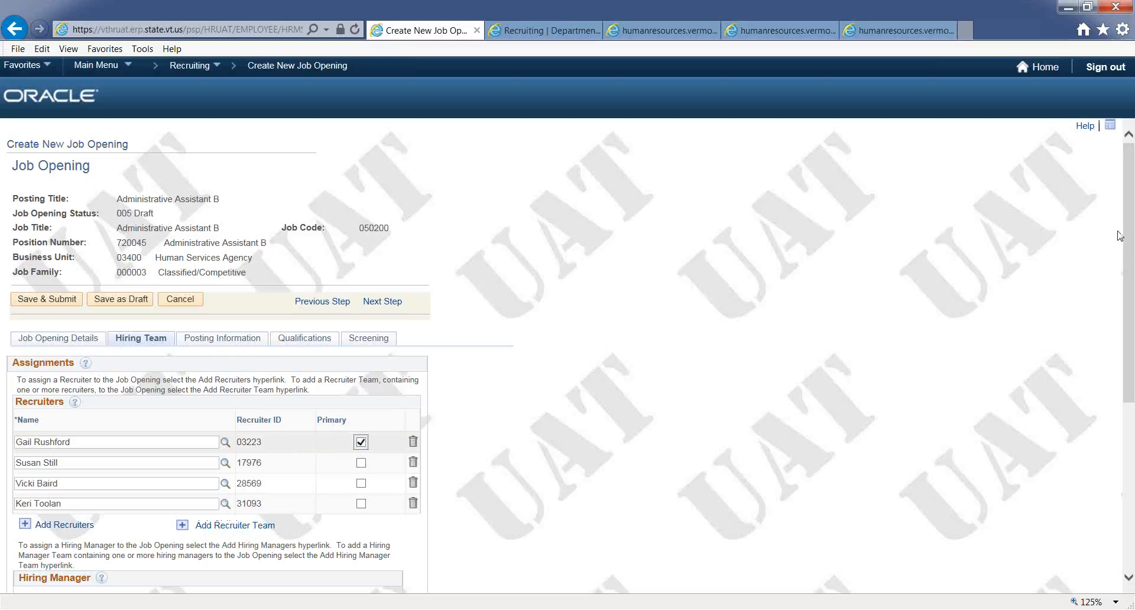
pyautogui.moveTo(1127, 231); pyautogui.dragTo(1133, 324)
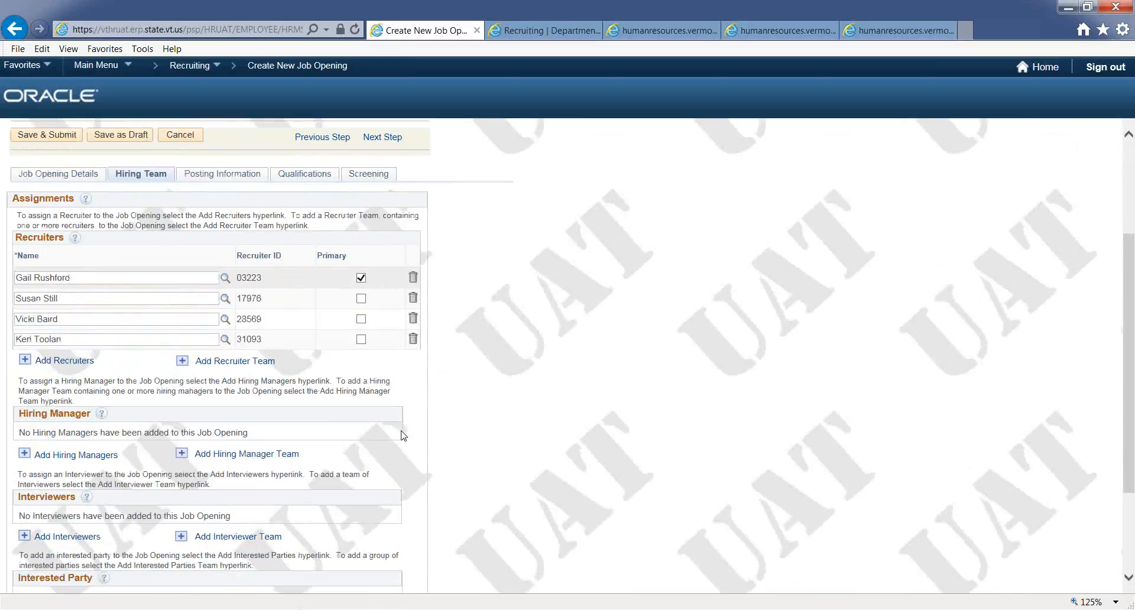
# - Add a hiring manager by looking up the manager's employee ID and selecting the matching result
pyautogui.click(49, 457)
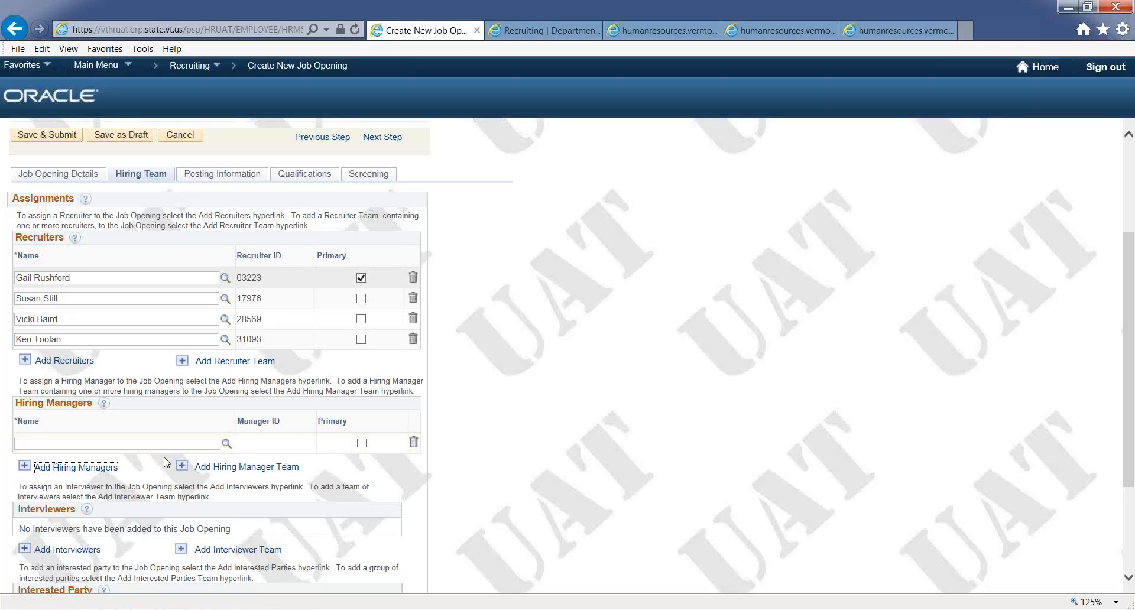
pyautogui.click(228, 445)
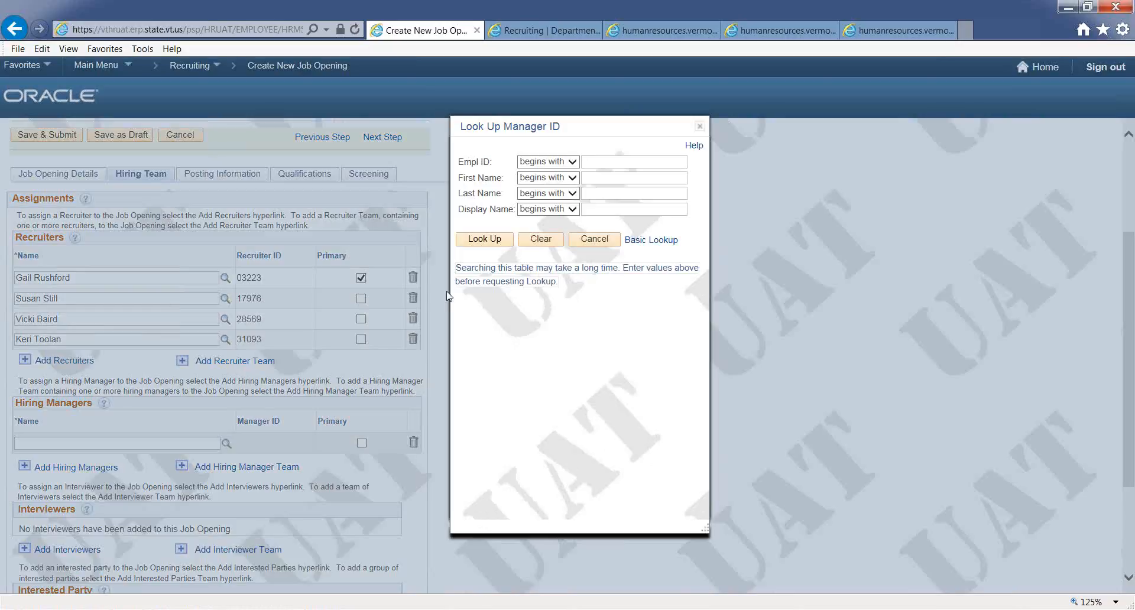
pyautogui.click(597, 161)
pyautogui.write('15647')
pyautogui.click(492, 241)
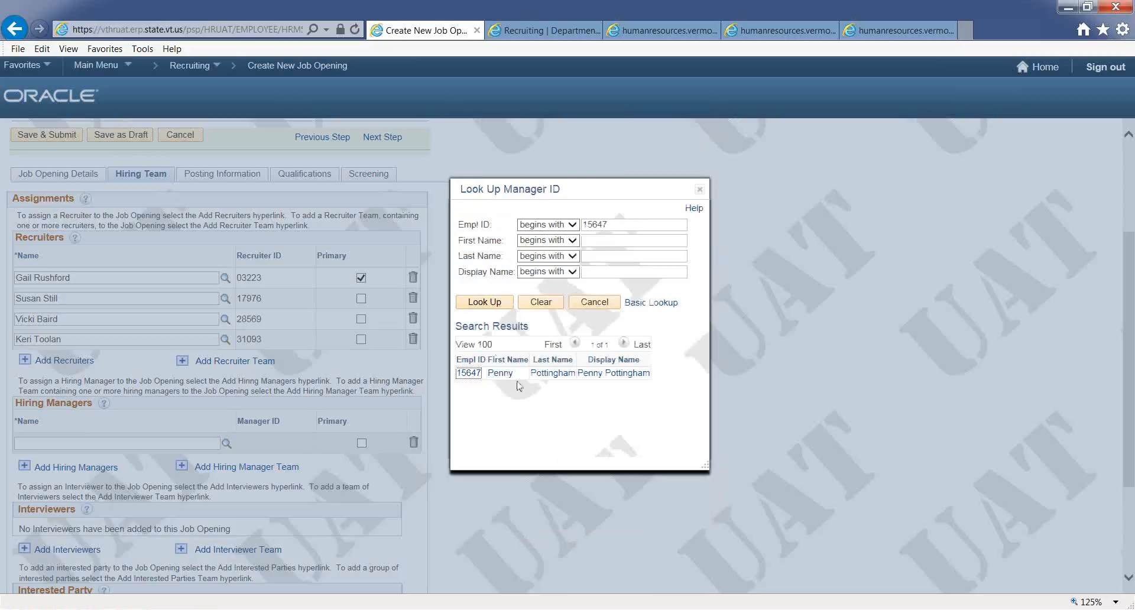
pyautogui.click(549, 377)
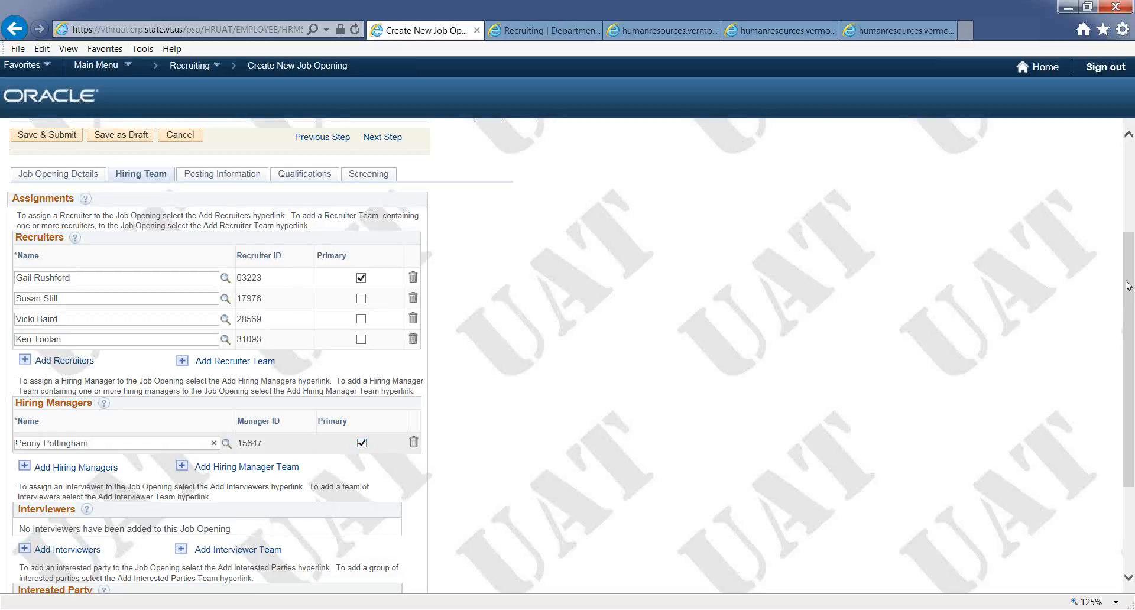
# - Add an interested party by entering the person's name and picking them from the suggestions
pyautogui.scroll(-3, 1127, 293)
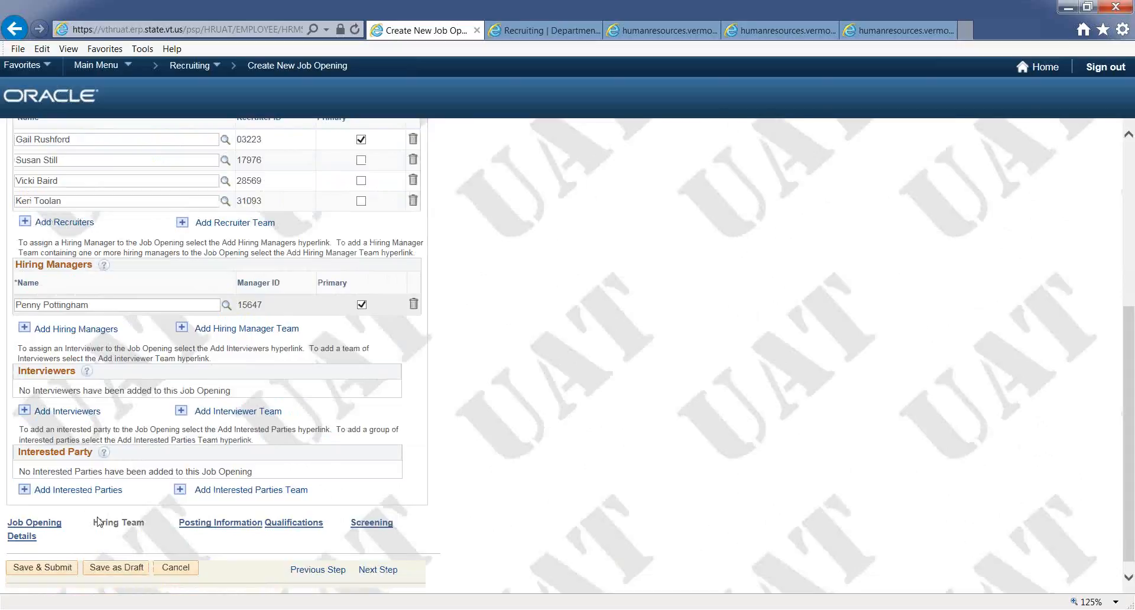
pyautogui.click(72, 495)
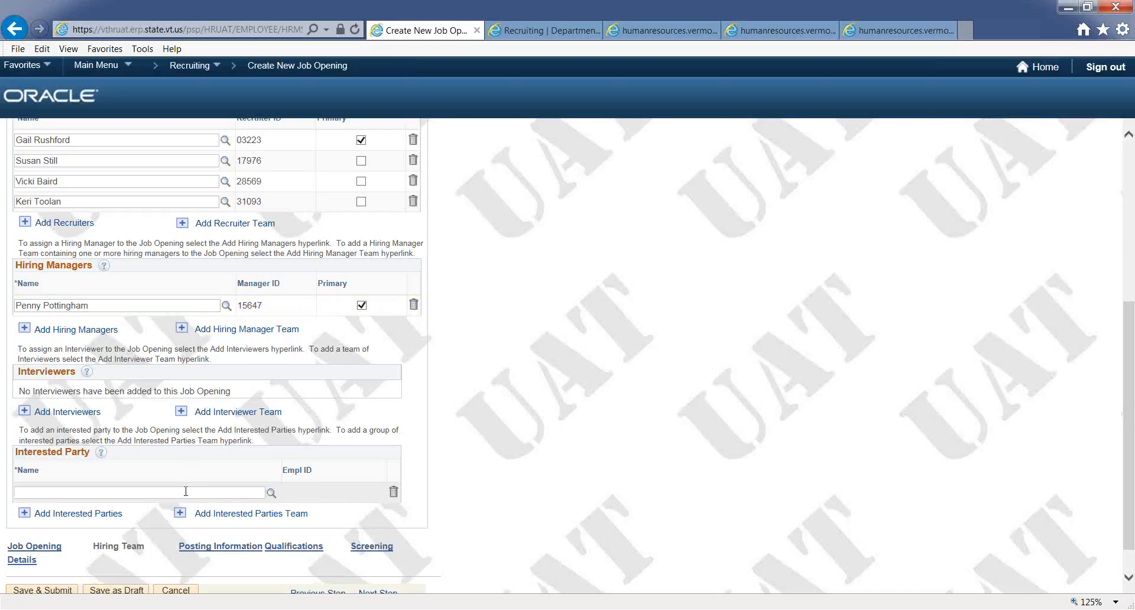
pyautogui.write('Car')
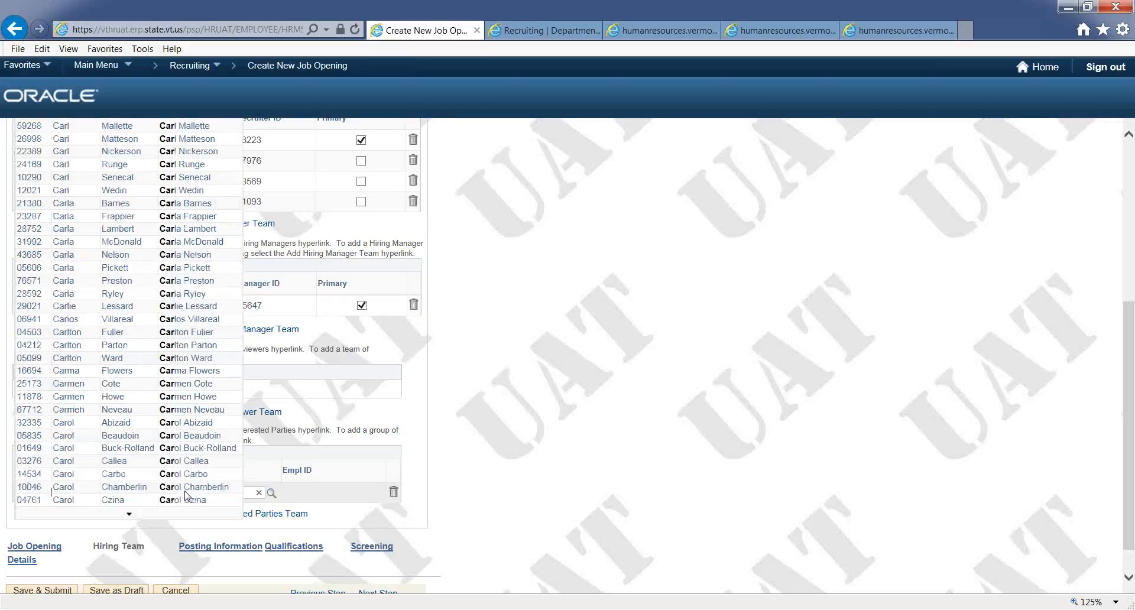
pyautogui.write('ol Da')
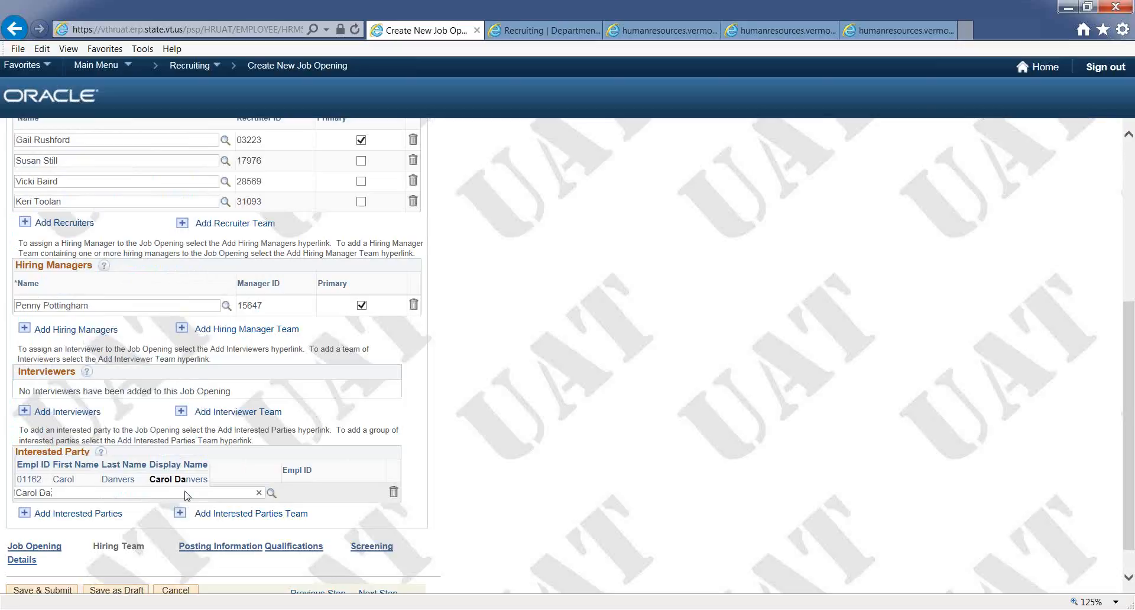
pyautogui.click(126, 485)
pyautogui.press('Tab')
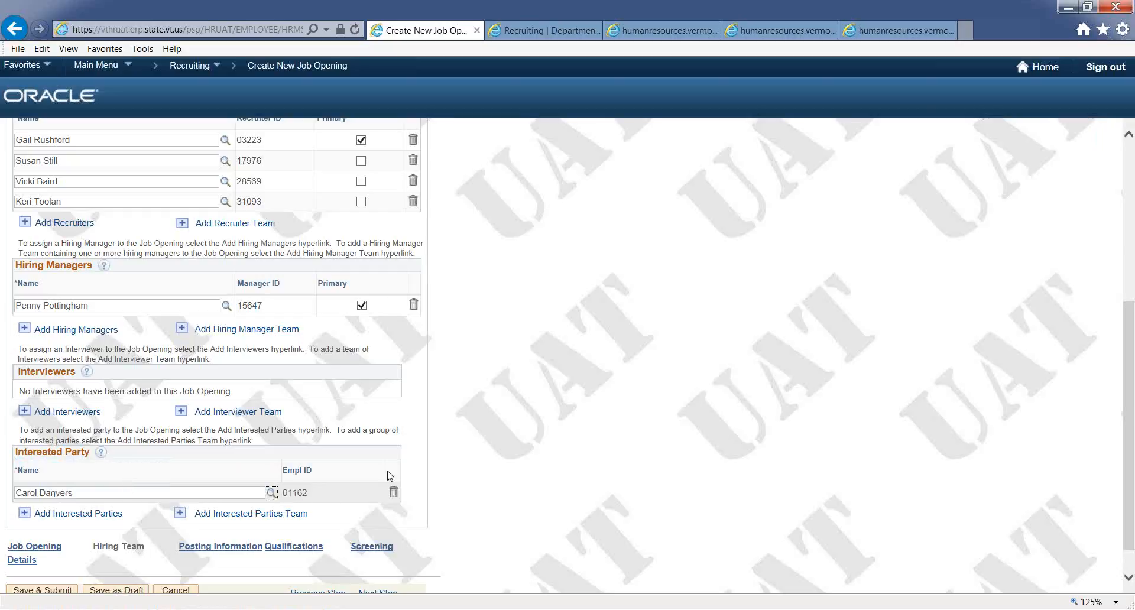
# - Add a job posting description with visibility Not Visible, type Other Information and description ID Hiring Manager Notes
pyautogui.click(229, 550)
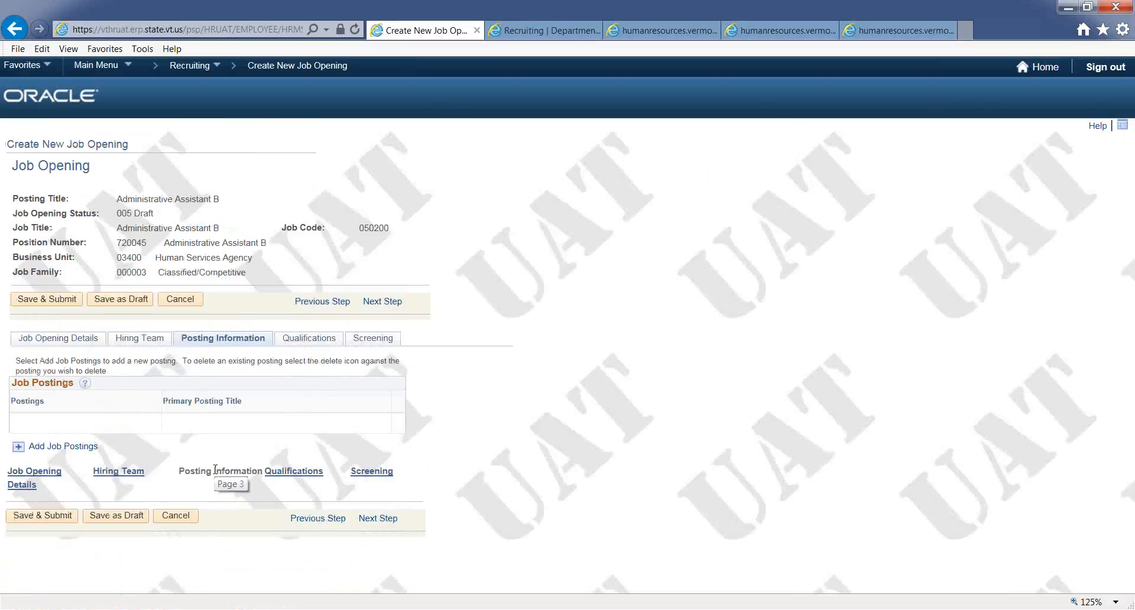
pyautogui.click(57, 448)
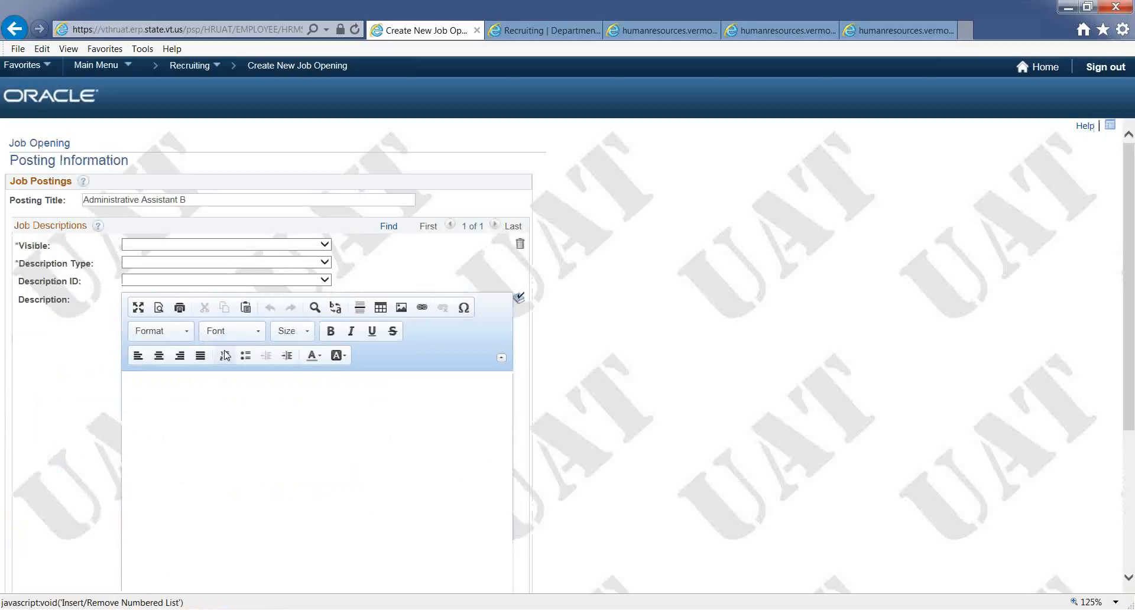
pyautogui.click(325, 246)
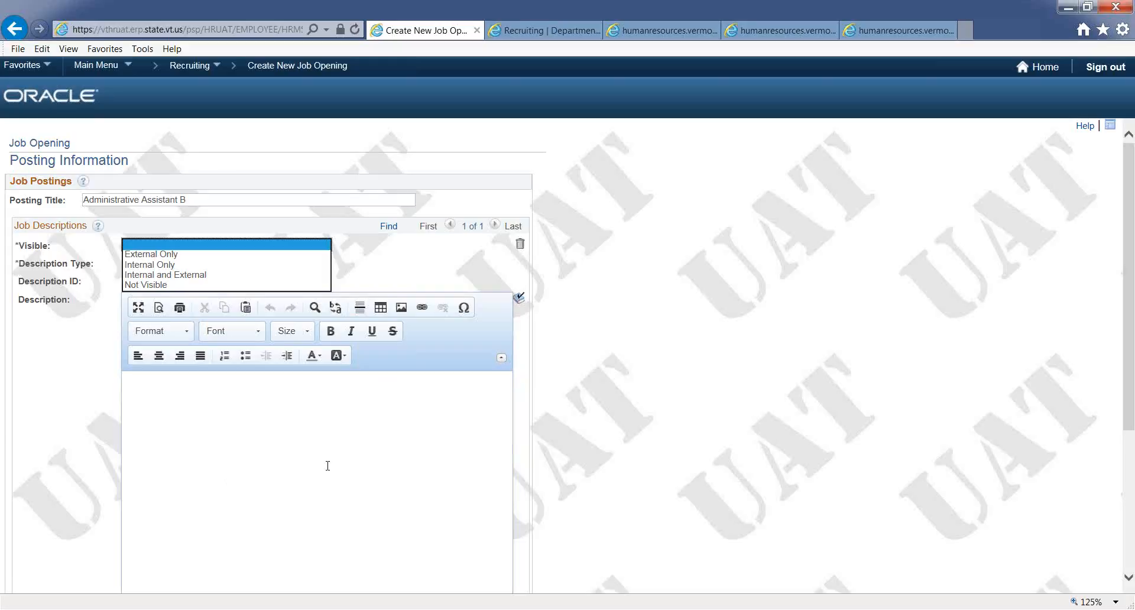
pyautogui.click(214, 286)
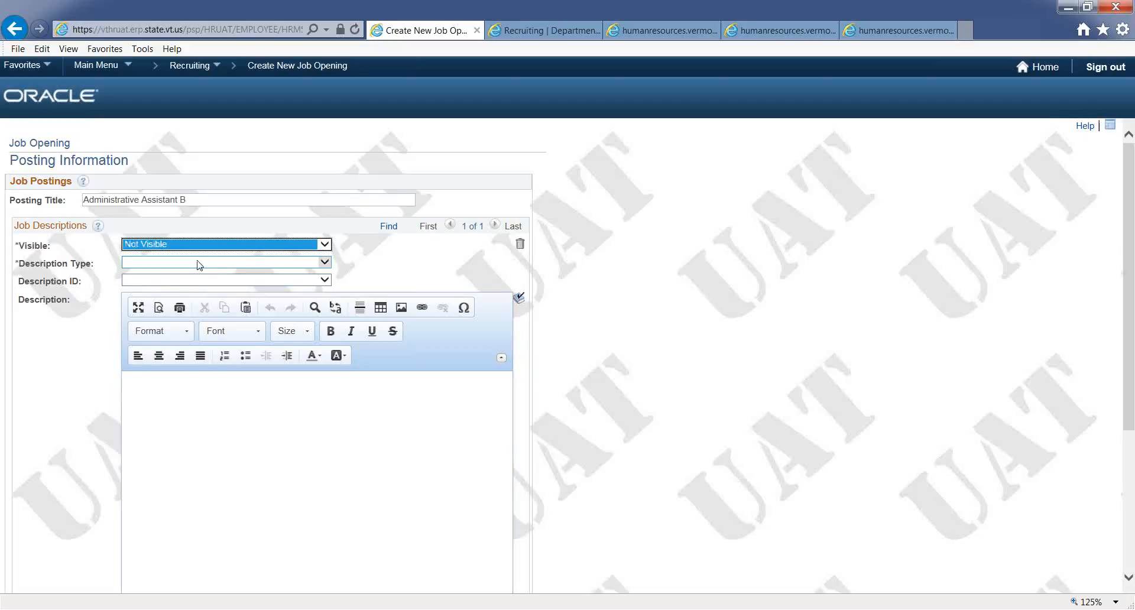
pyautogui.click(199, 264)
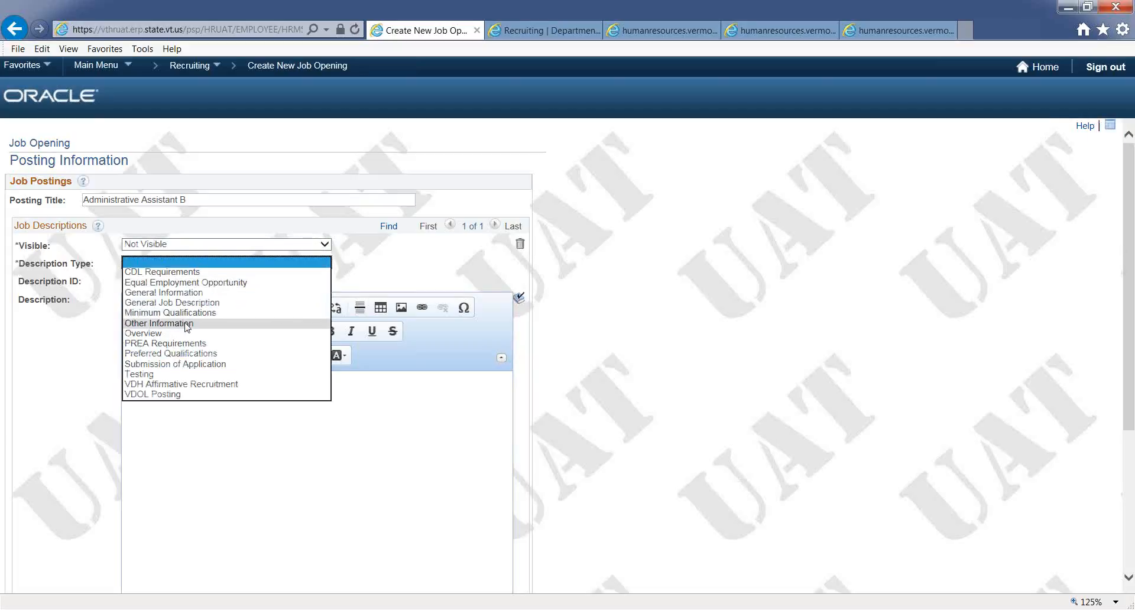
pyautogui.click(187, 325)
pyautogui.click(185, 281)
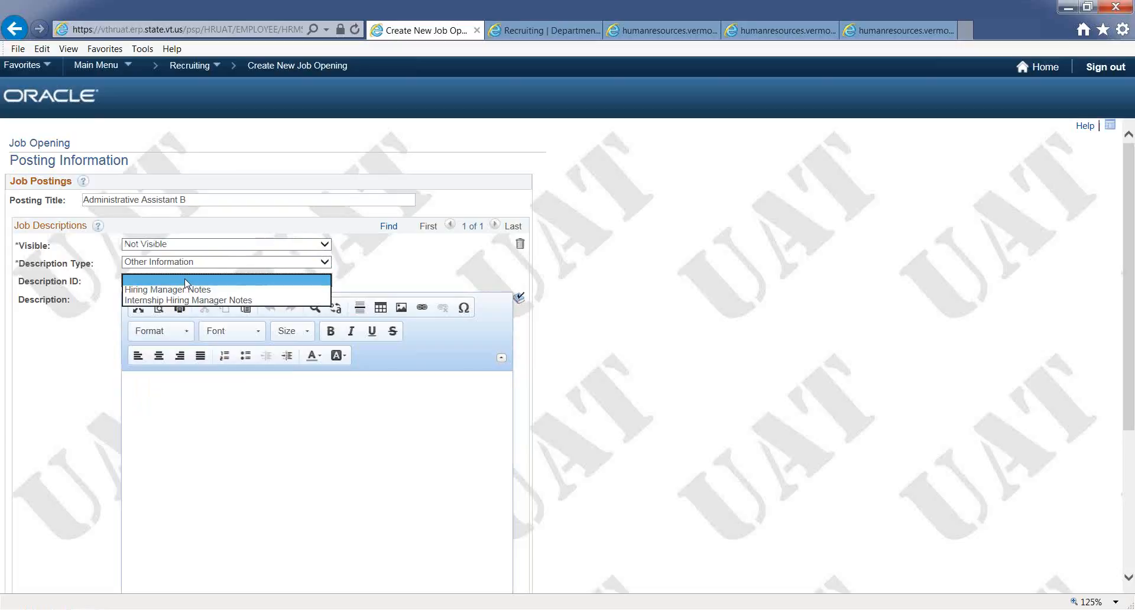
pyautogui.click(185, 290)
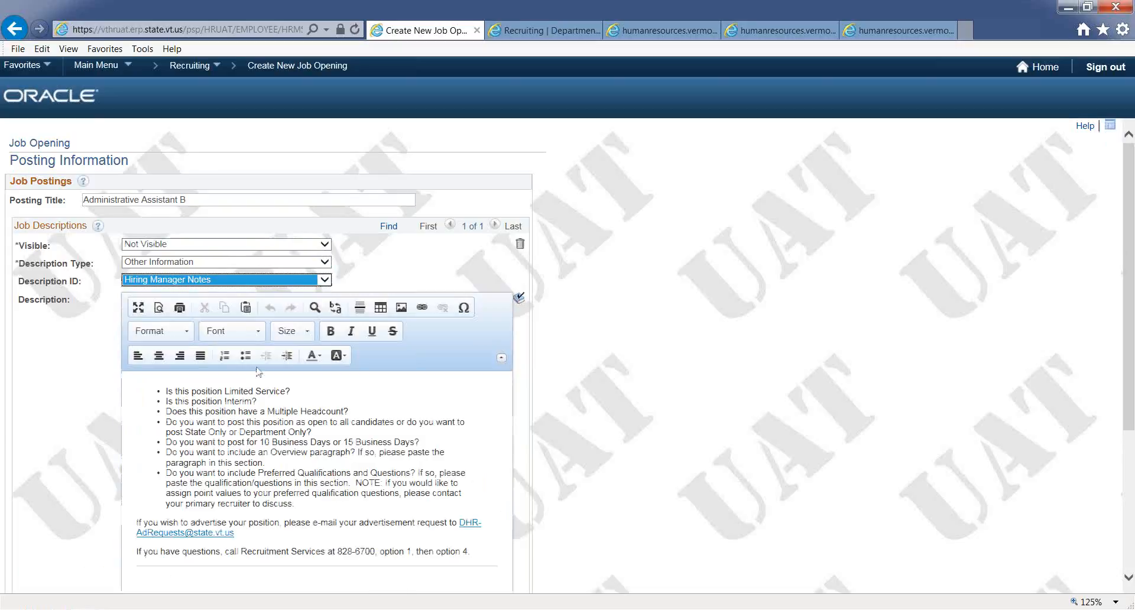
# - Answer No to the Limited Service, Interim and Multiple Headcount questions in the hiring manager notes
pyautogui.click(317, 397)
pyautogui.click(315, 393)
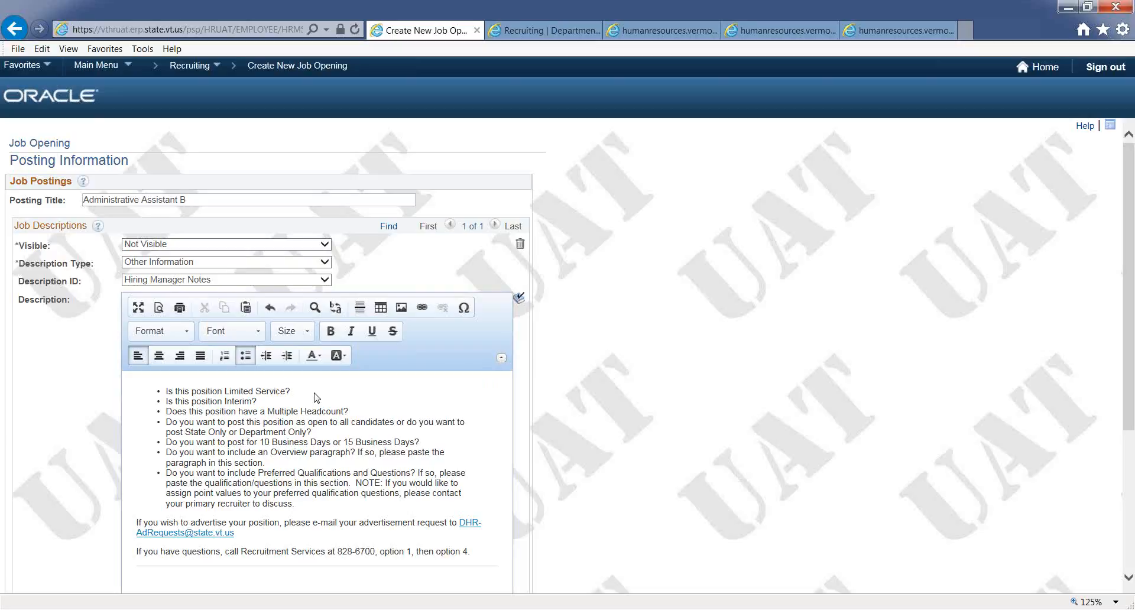
pyautogui.write('No')
pyautogui.click(318, 402)
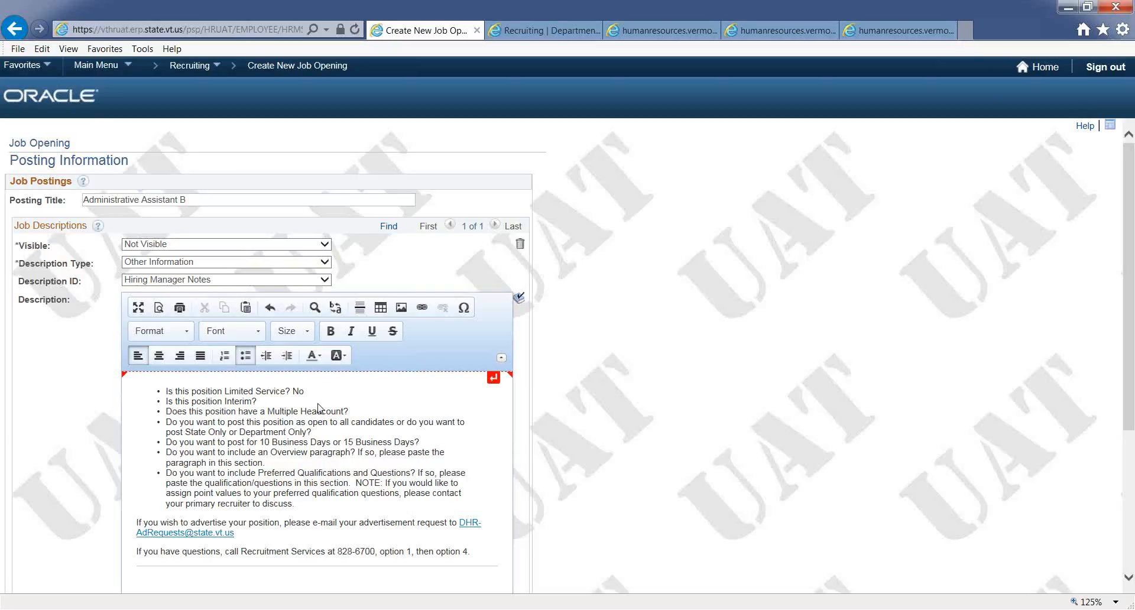
pyautogui.write('No')
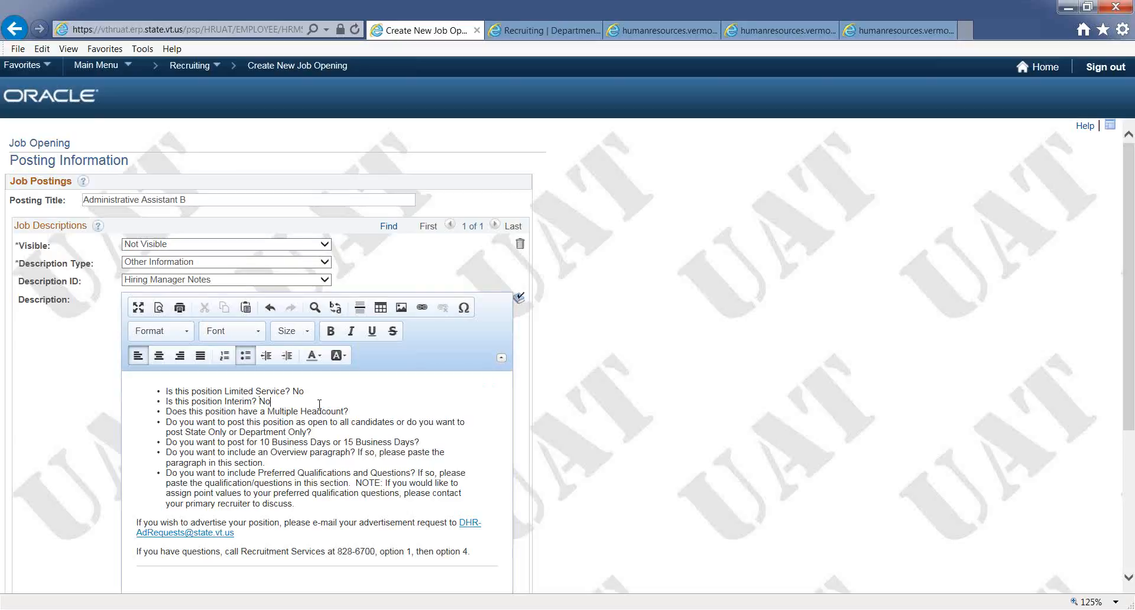
pyautogui.click(380, 411)
pyautogui.write('No')
# - Answer open-competive to the posting-audience question and 10 day to the posting-length question, adding blank lines after the overview question
pyautogui.write('oe')
pyautogui.press('BackSpace')
pyautogui.write('pe')
pyautogui.write('n=')
pyautogui.write('-competive')
pyautogui.click(452, 442)
pyautogui.write('10 day')
pyautogui.press('Return')
pyautogui.press('Return')
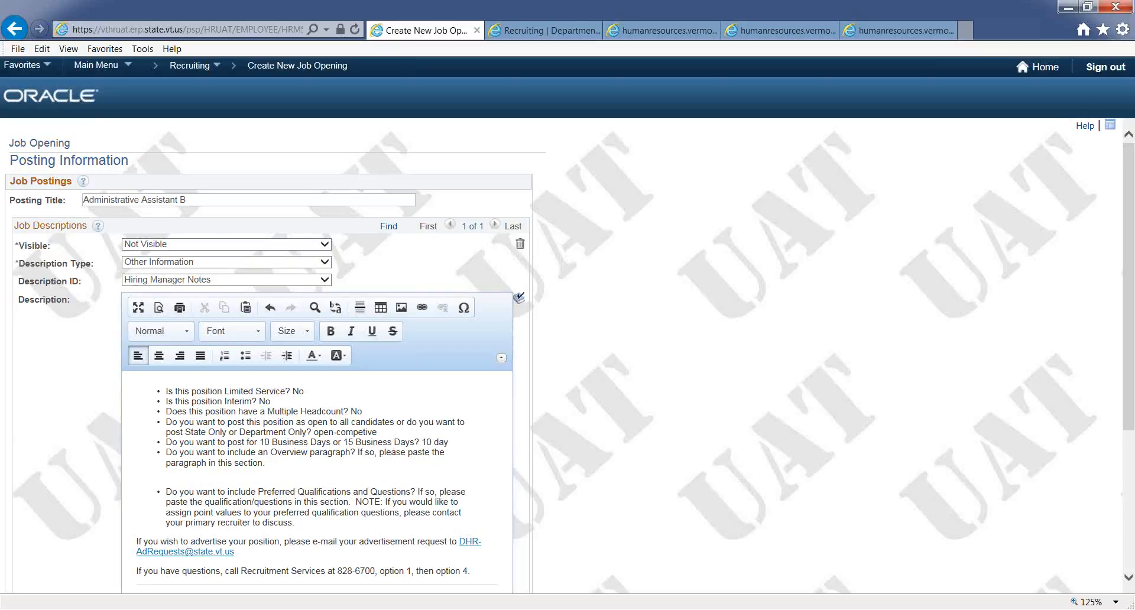
# - Switch to Word, select the whole job overview paragraph and copy it
pyautogui.hotkey('alt', 'Tab')
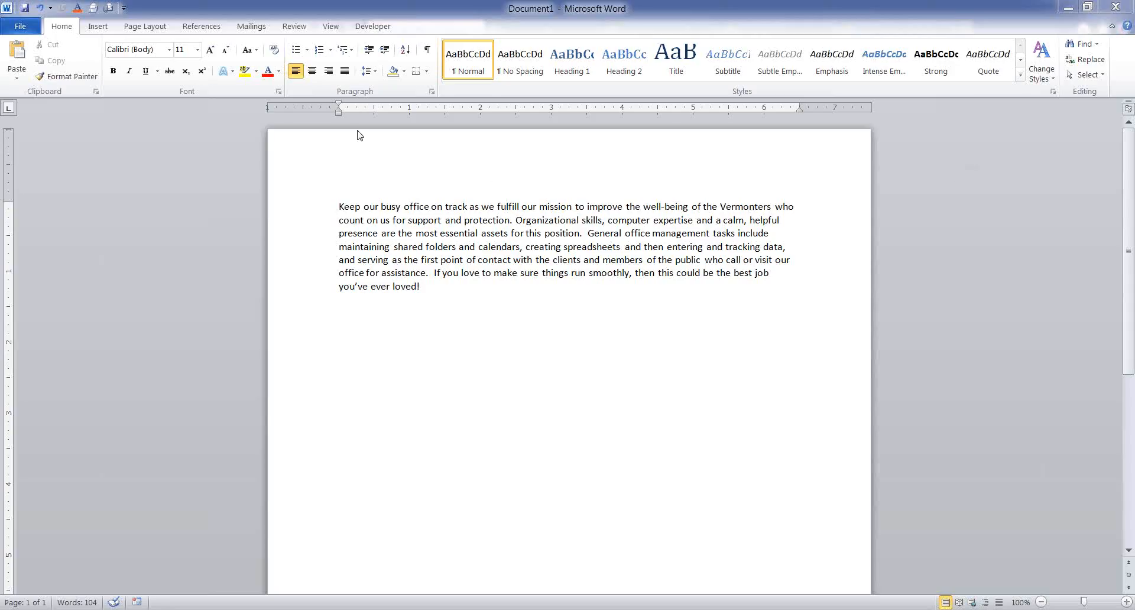
pyautogui.moveTo(340, 206); pyautogui.dragTo(434, 284)
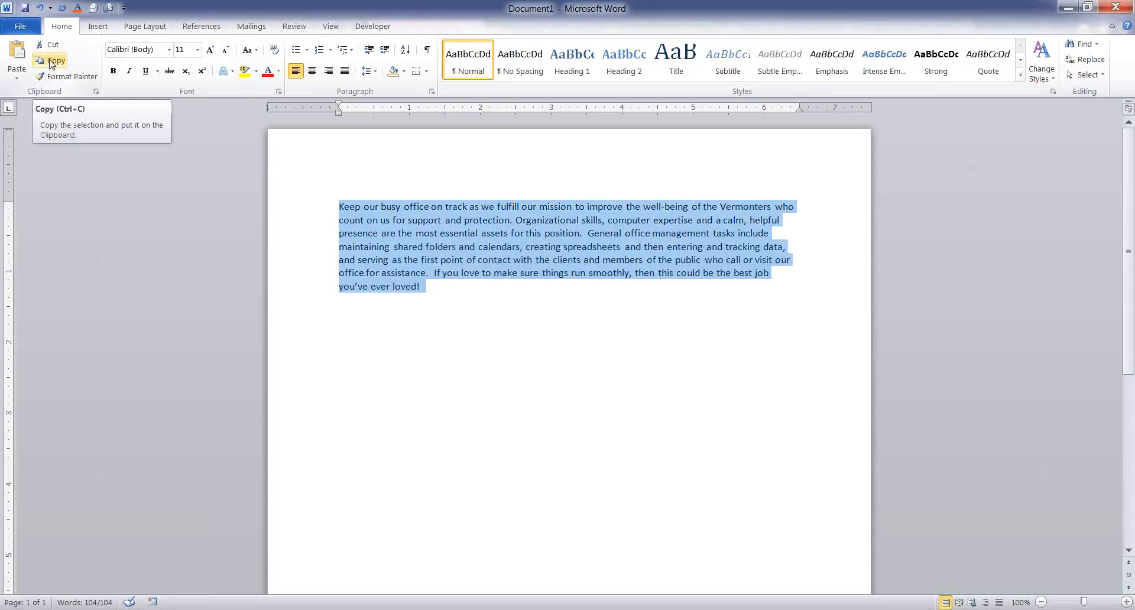
pyautogui.click(52, 62)
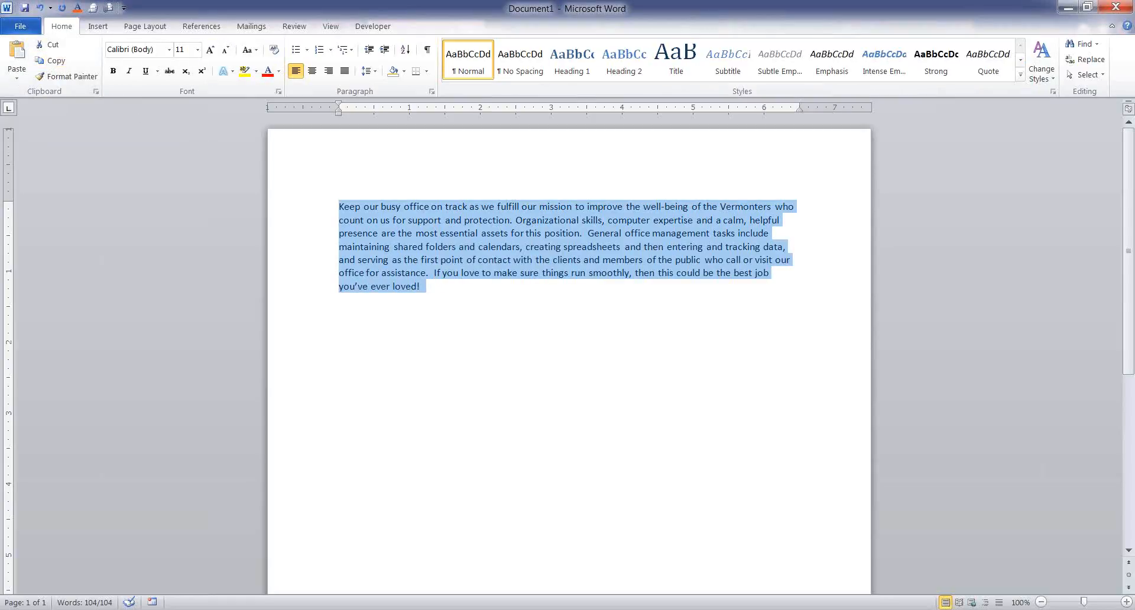
# - Paste the copied overview paragraph into the description below the overview question, allowing clipboard access
pyautogui.hotkey('alt', 'Tab')
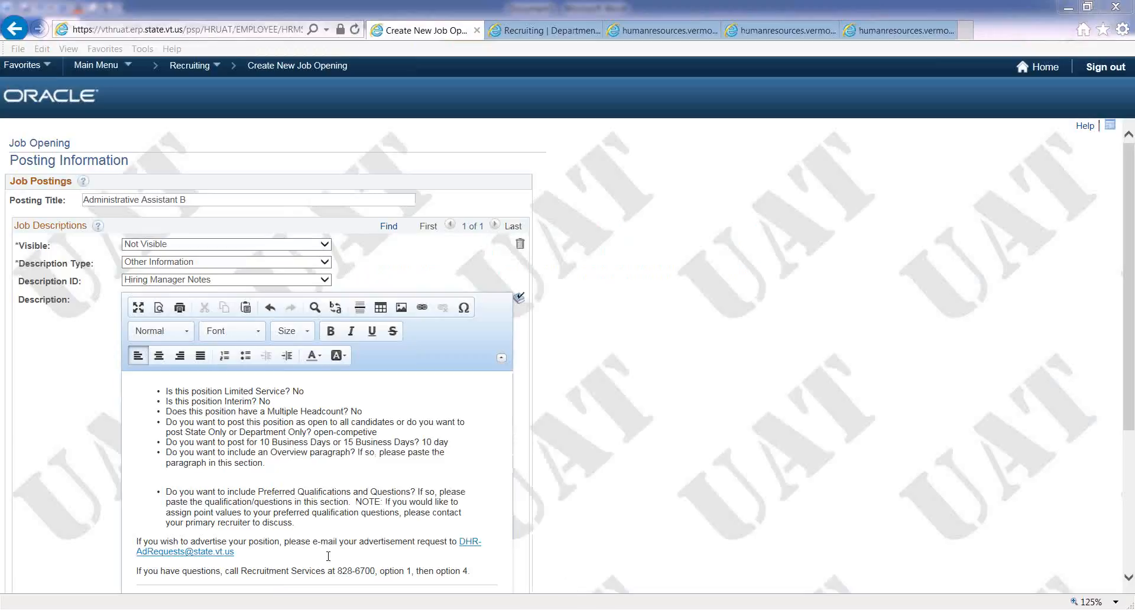
pyautogui.click(142, 473)
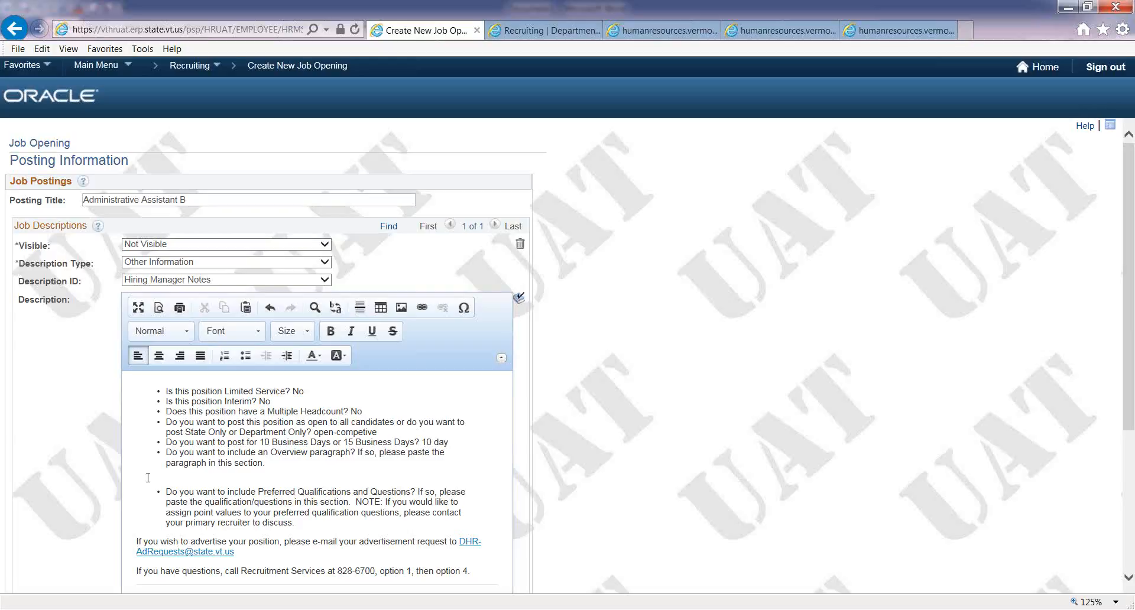
pyautogui.click(248, 310)
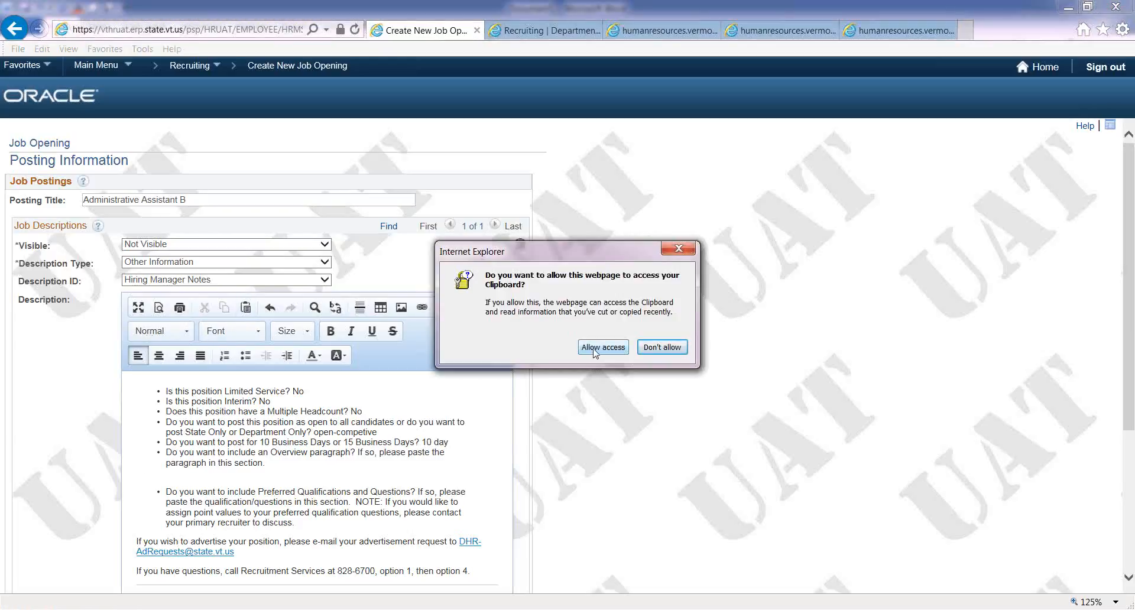
pyautogui.click(596, 352)
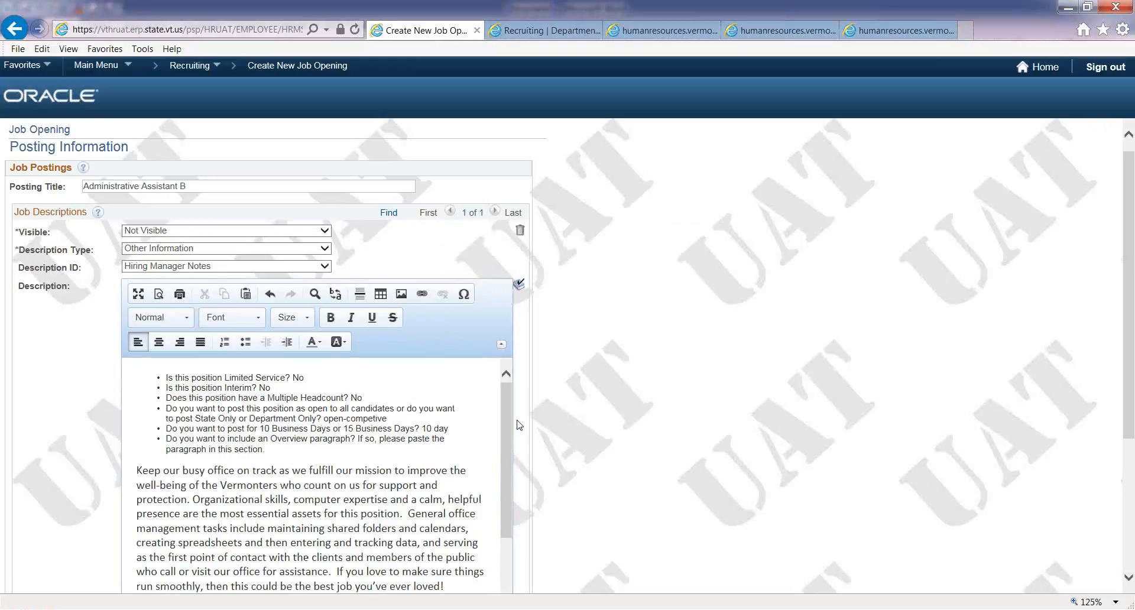
pyautogui.moveTo(512, 413); pyautogui.dragTo(514, 467)
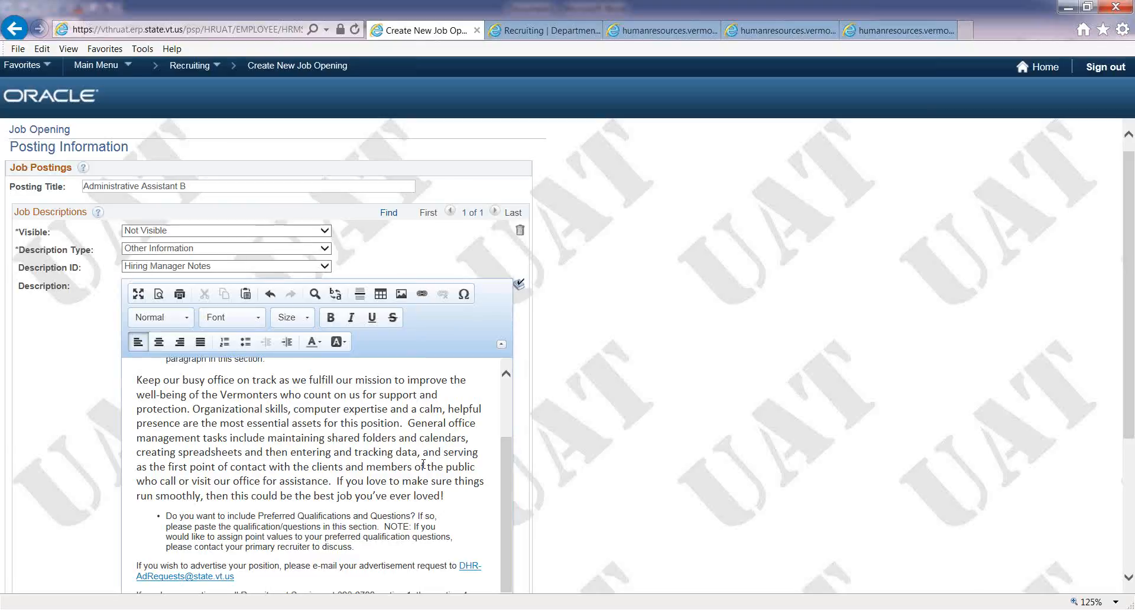
# - Answer No to the preferred qualifications question in the description
pyautogui.moveTo(1129, 300); pyautogui.dragTo(1133, 402)
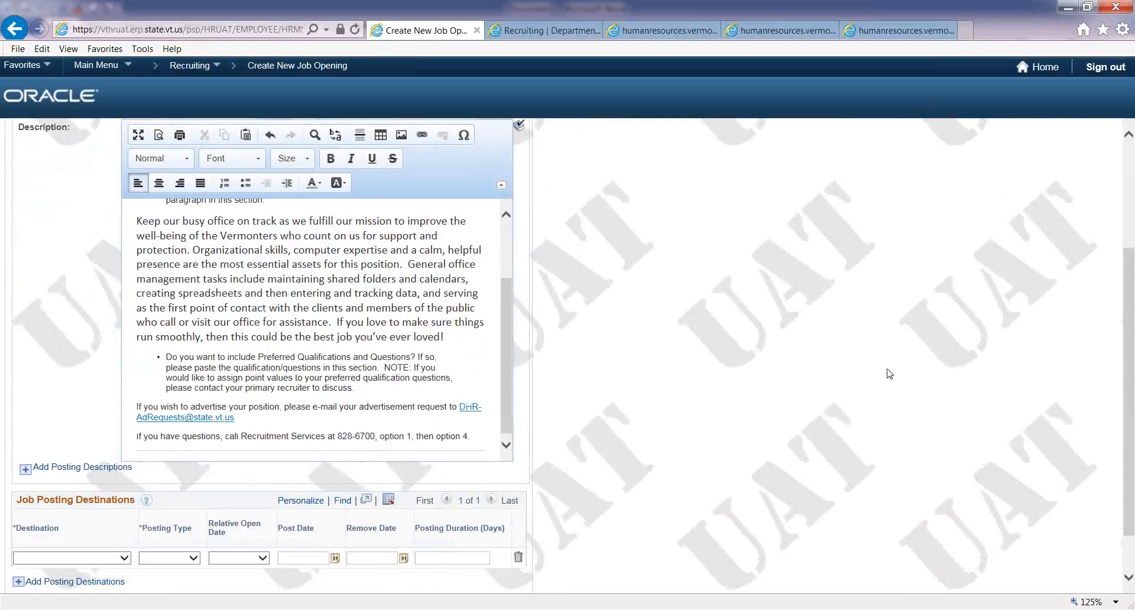
pyautogui.click(384, 391)
pyautogui.write('Npo')
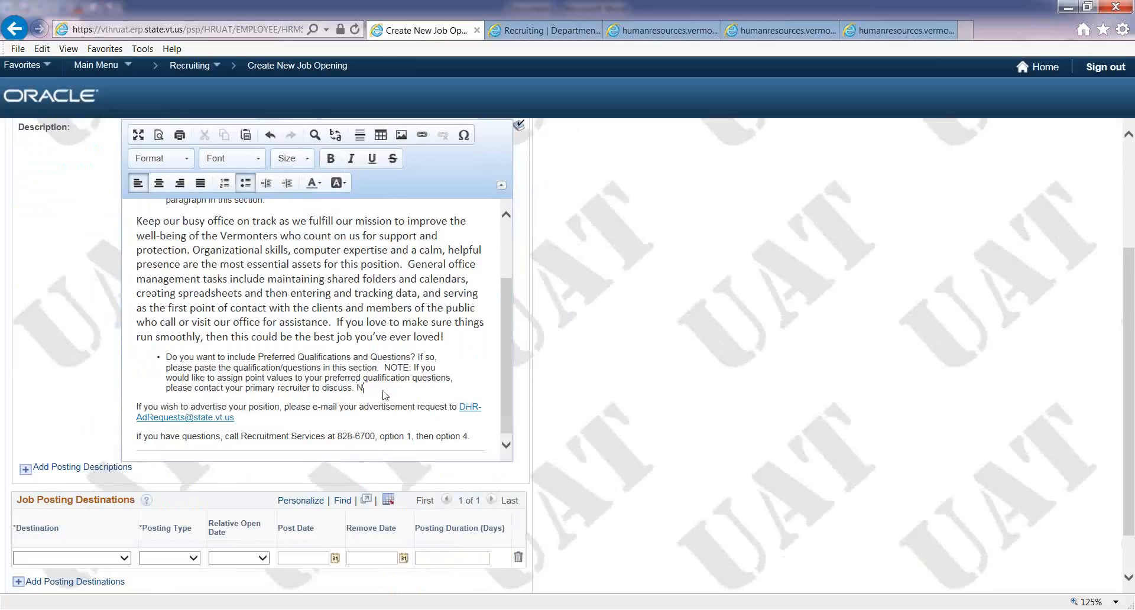
pyautogui.press('BackSpace')
pyautogui.press('BackSpace')
pyautogui.write('o')
# - Confirm the posting description and save and submit the job opening
pyautogui.scroll(-3, 1129, 362)
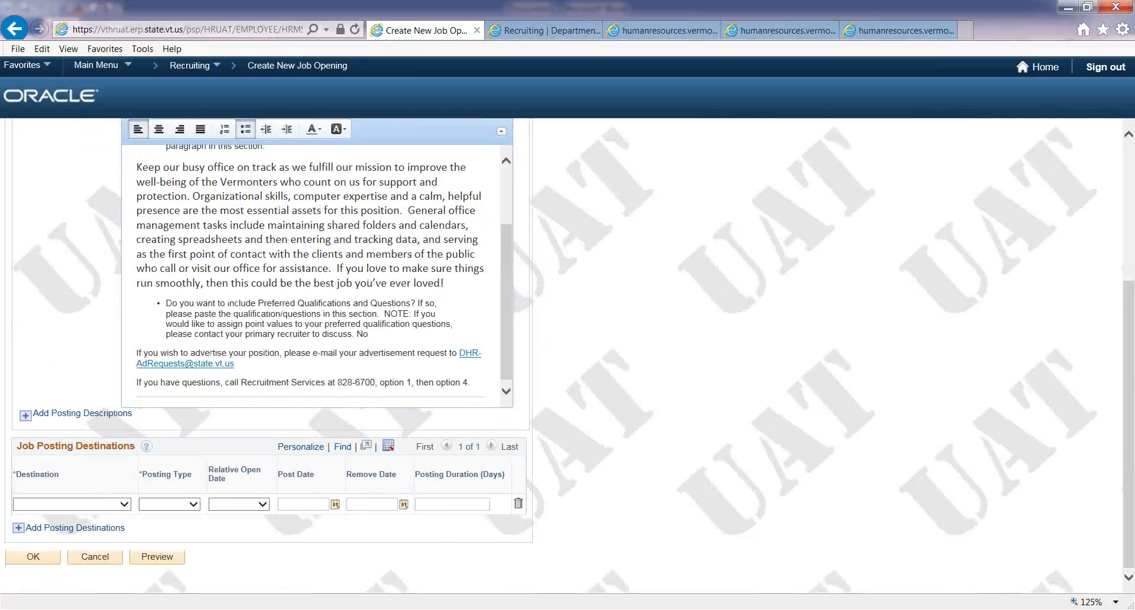
pyautogui.click(31, 558)
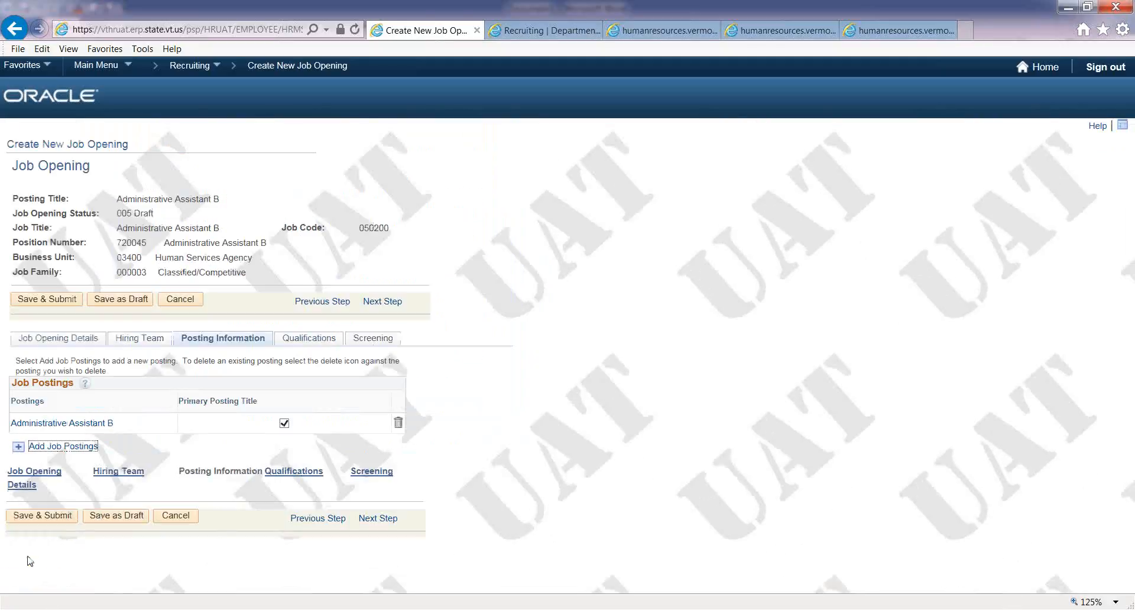
pyautogui.click(39, 518)
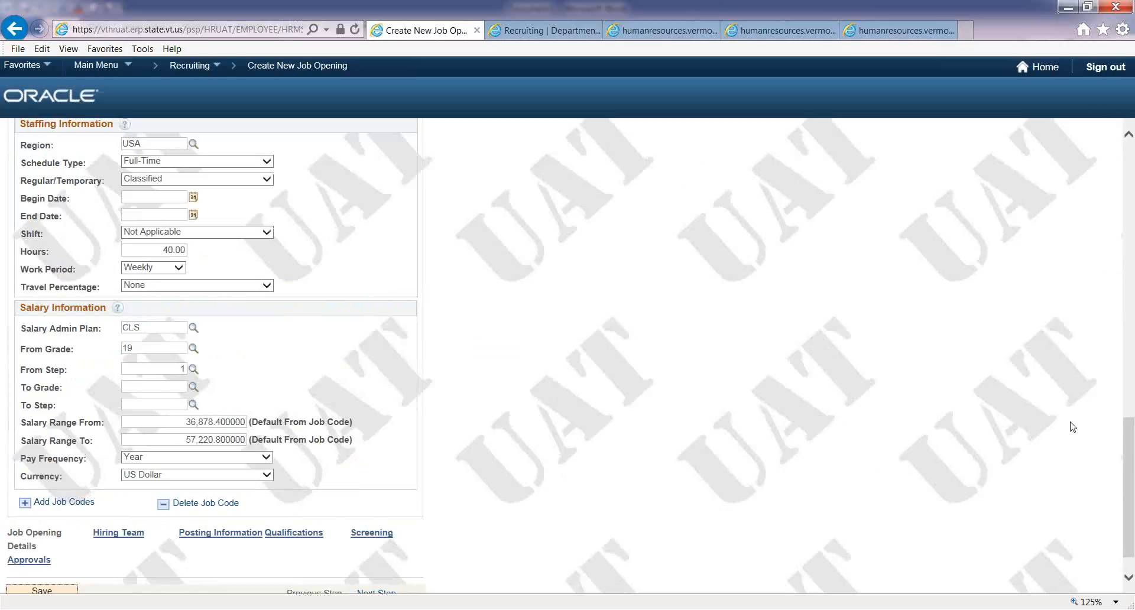
# - Review the submitted job opening from the top and return to the PeopleSoft home page
pyautogui.moveTo(1127, 450); pyautogui.dragTo(1130, 159)
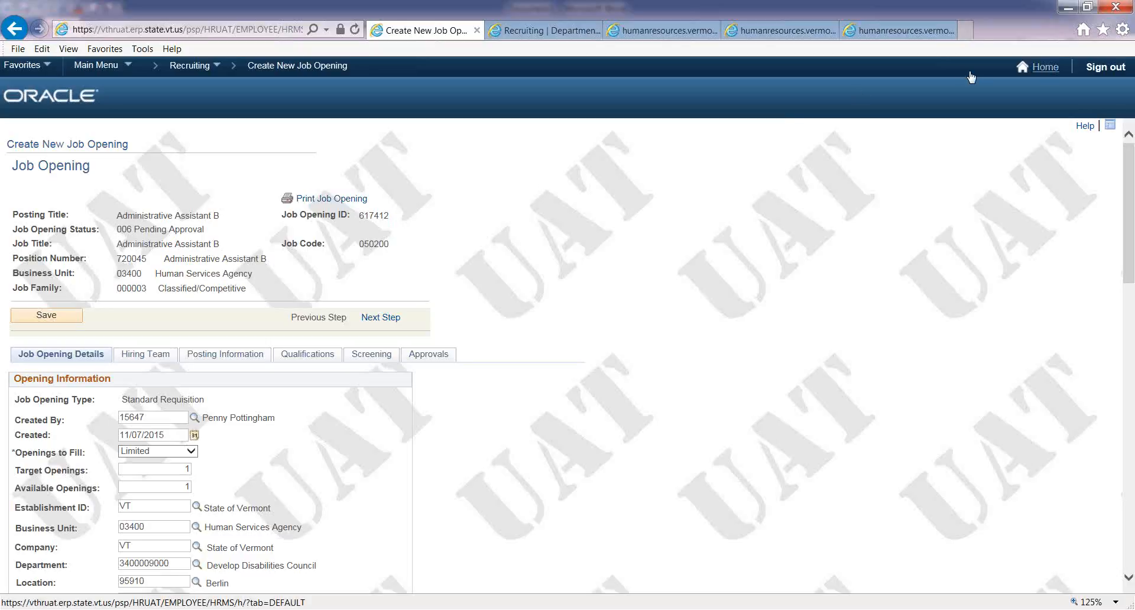
pyautogui.click(1043, 67)
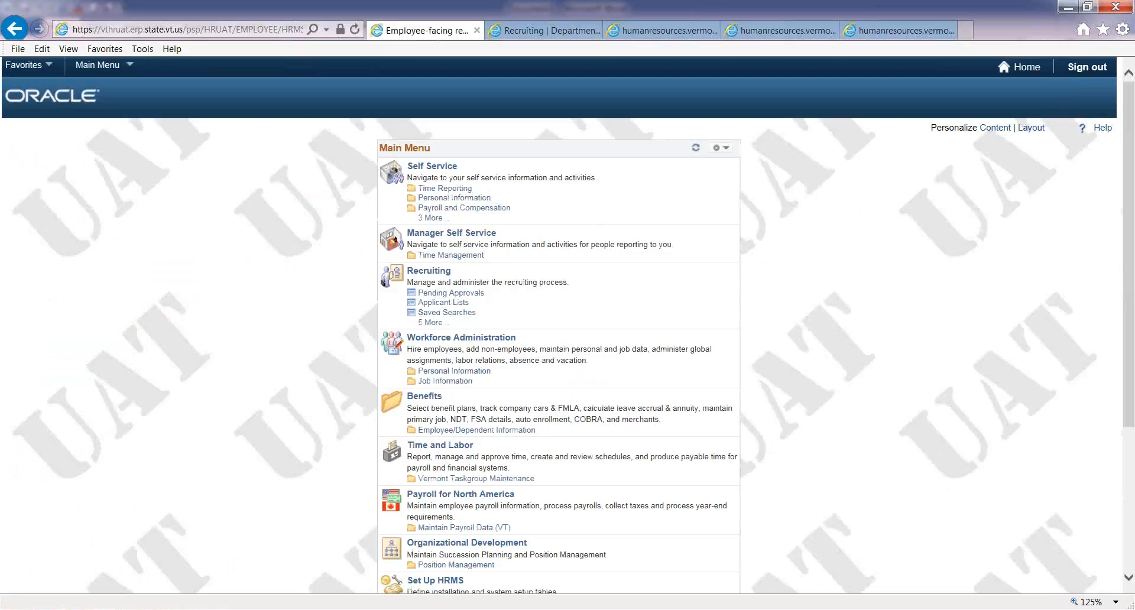
# - Read through the Create New Job Opening quick reference guide in the other browser tab
pyautogui.click(662, 31)
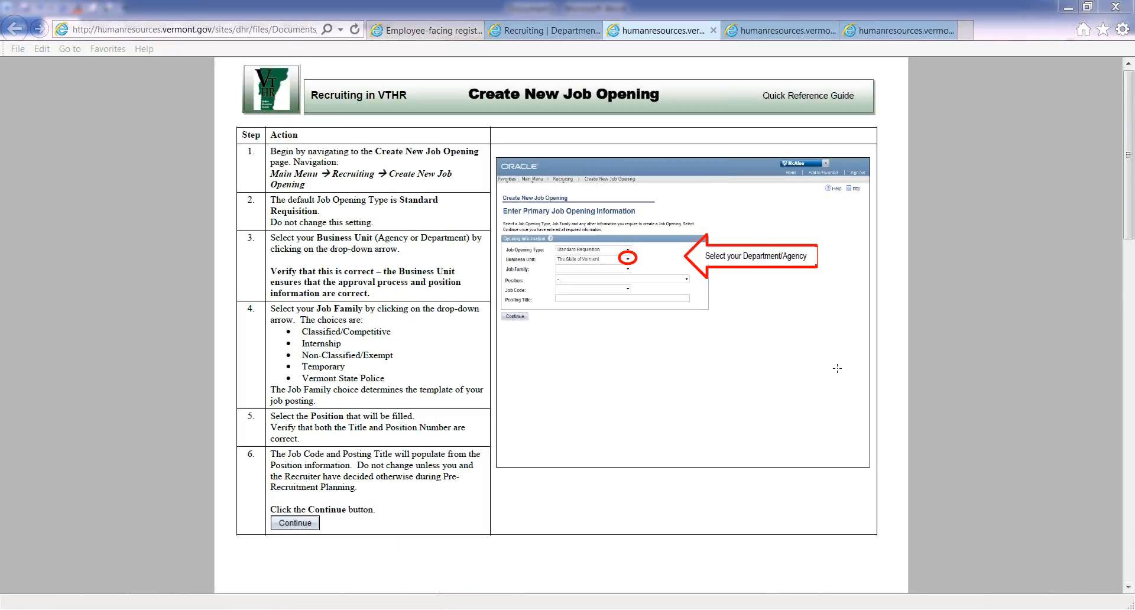
pyautogui.click(1130, 411)
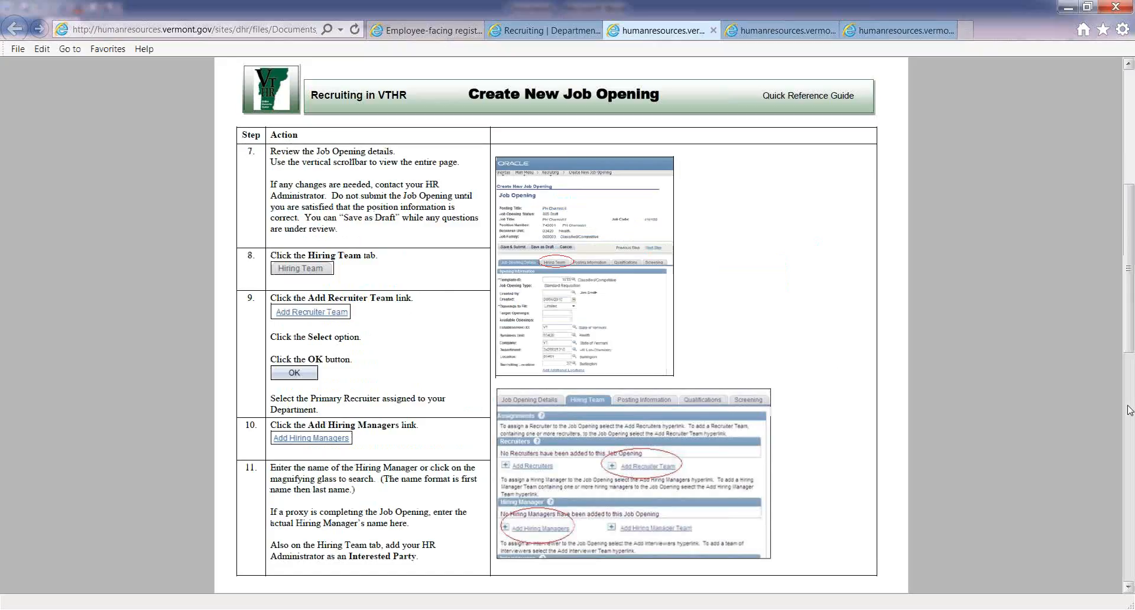
pyautogui.click(1131, 453)
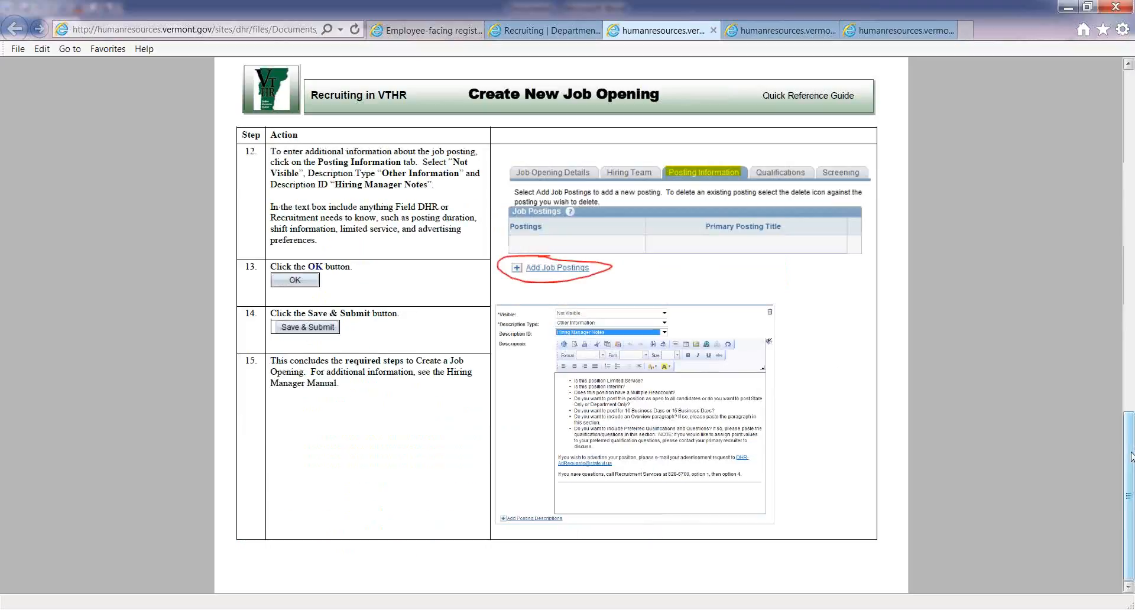
pyautogui.click(1130, 259)
pyautogui.click(1127, 157)
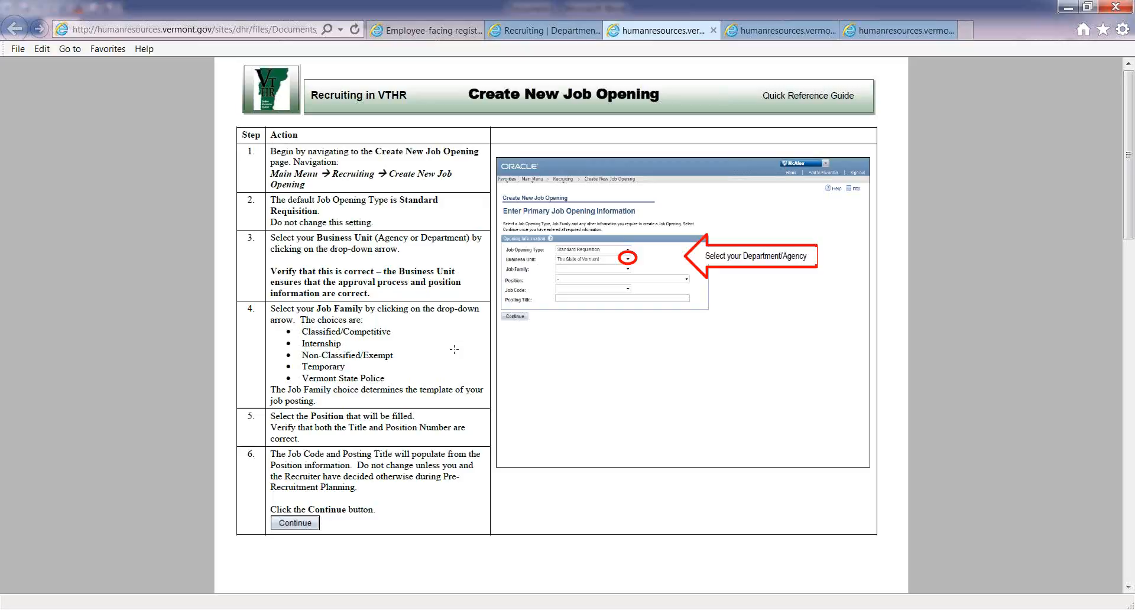
pyautogui.click(1129, 329)
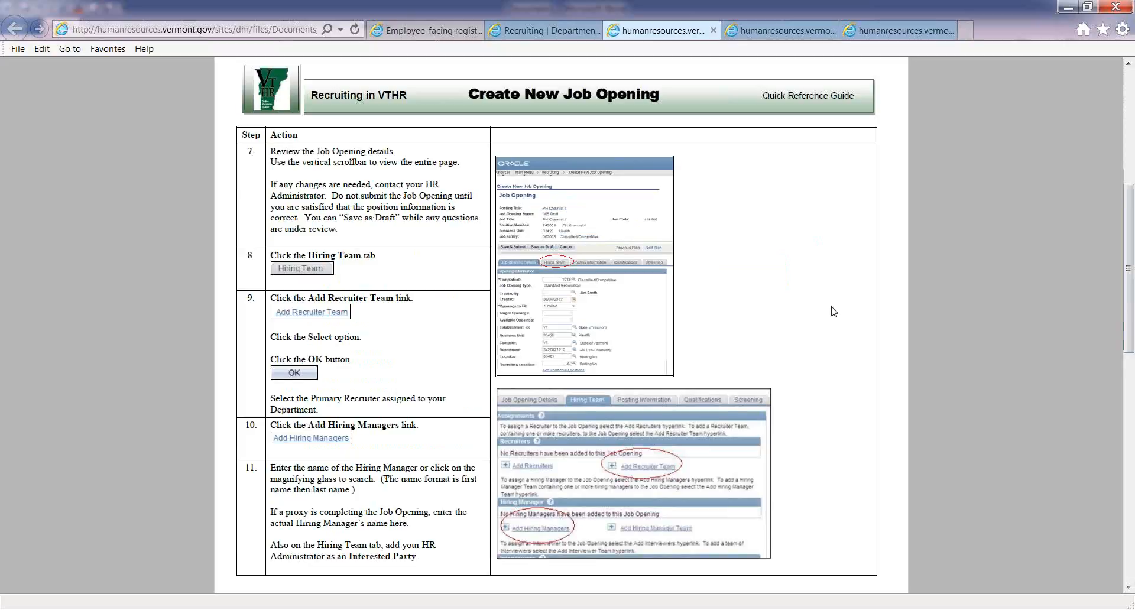
pyautogui.click(1133, 475)
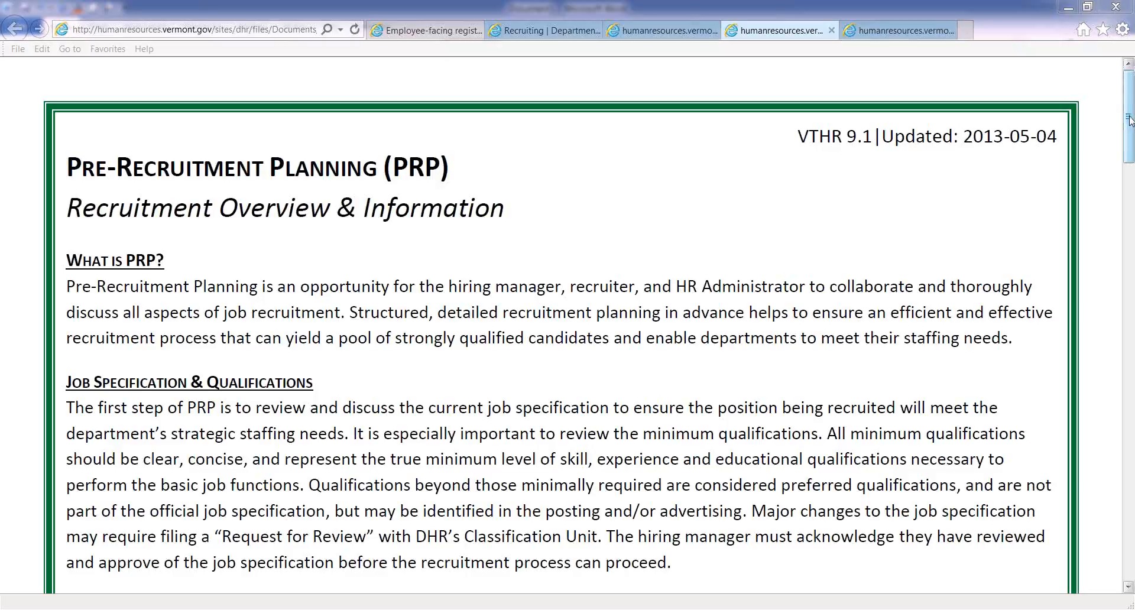
# - Read through the Pre-Recruitment Planning overview and team checklist document
pyautogui.moveTo(1130, 121); pyautogui.dragTo(1129, 291)
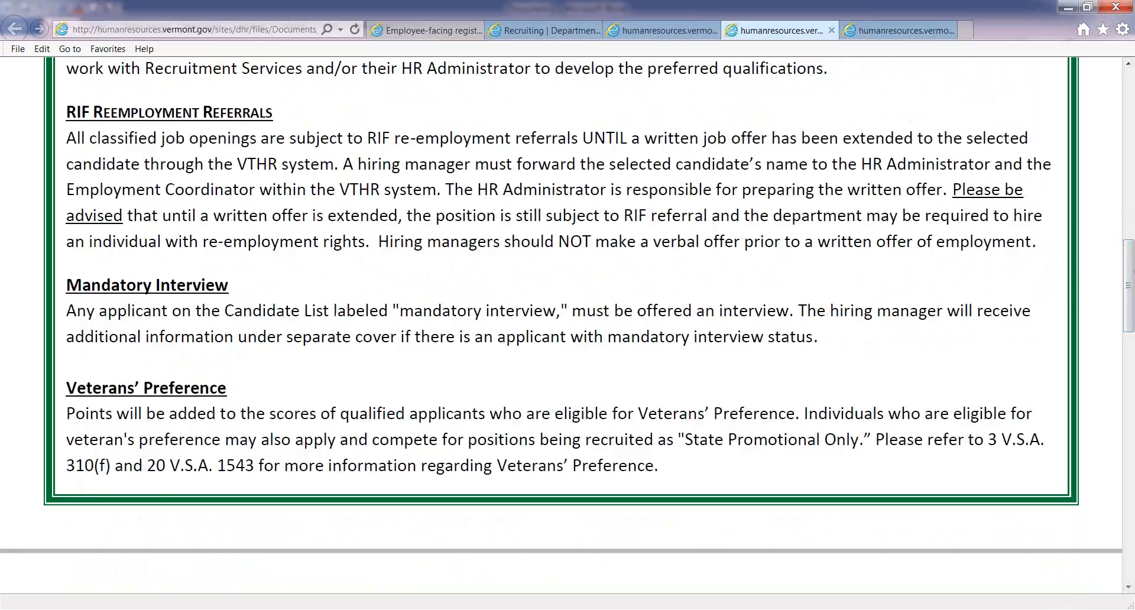
pyautogui.moveTo(1129, 291); pyautogui.dragTo(1130, 383)
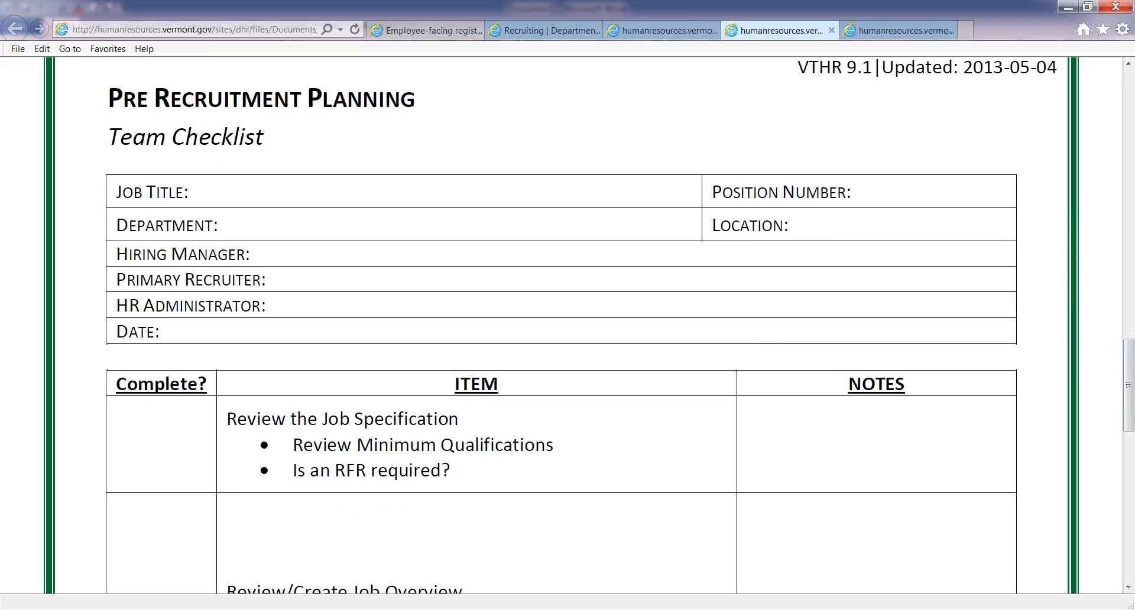
pyautogui.moveTo(1131, 359); pyautogui.dragTo(1131, 403)
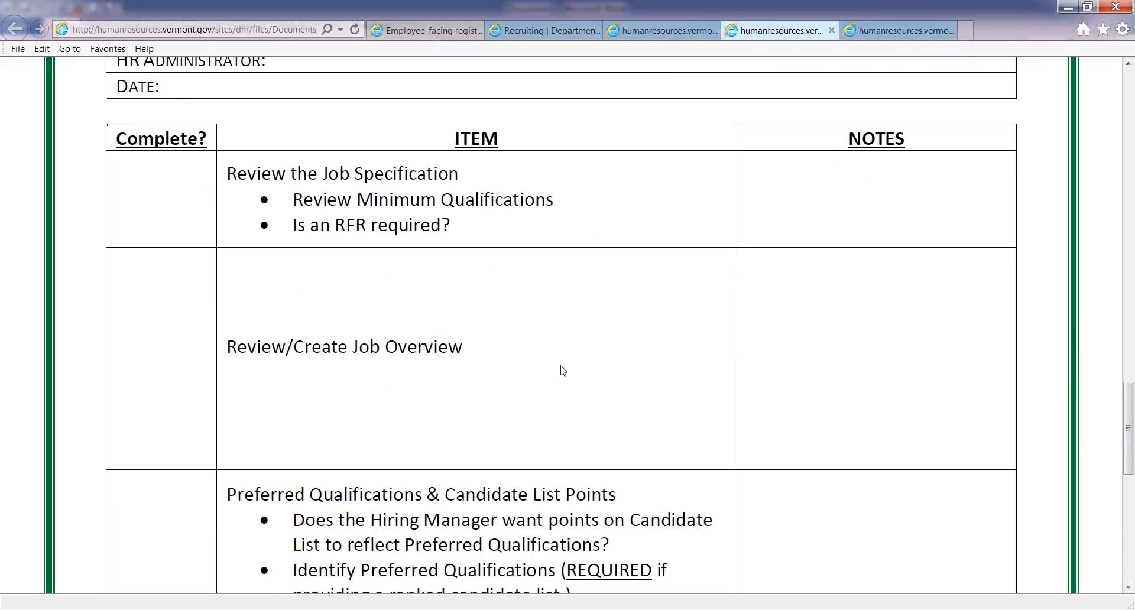
pyautogui.moveTo(1129, 407); pyautogui.dragTo(1129, 458)
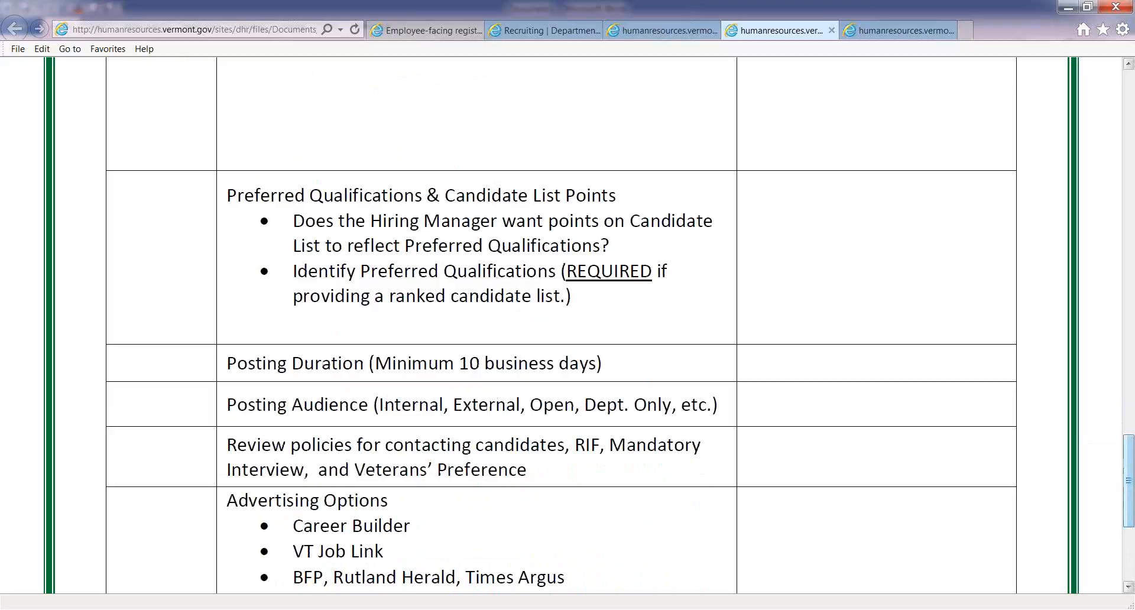
pyautogui.scroll(-2, 1094, 450)
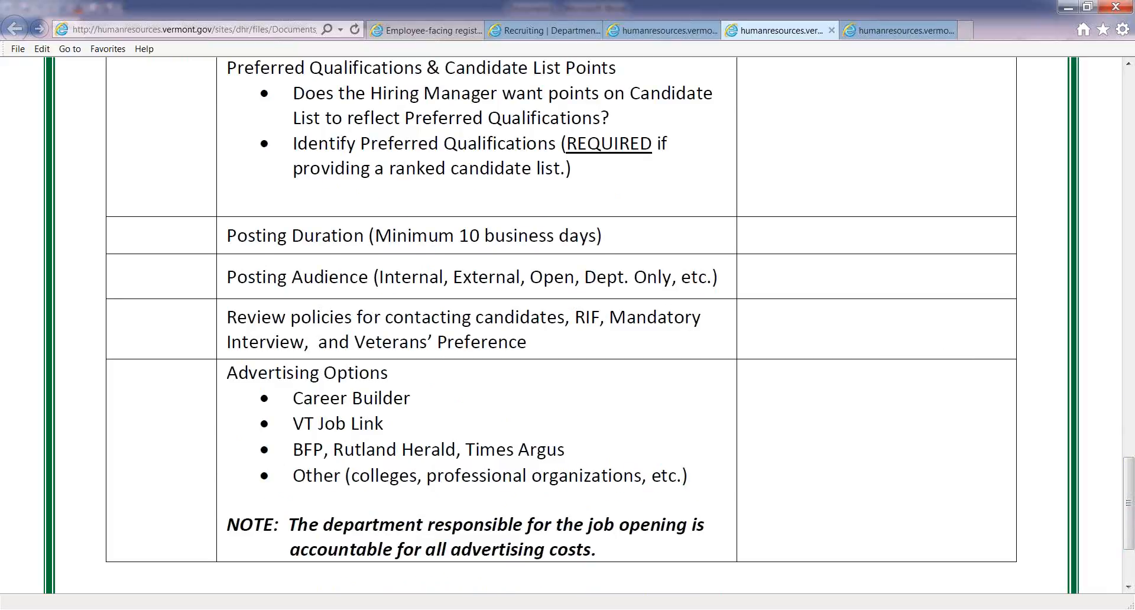
# - Switch to the Recruitment Checklist for hiring managers and read through its recruitment tasks
pyautogui.hotkey('ctrl', 'Tab')
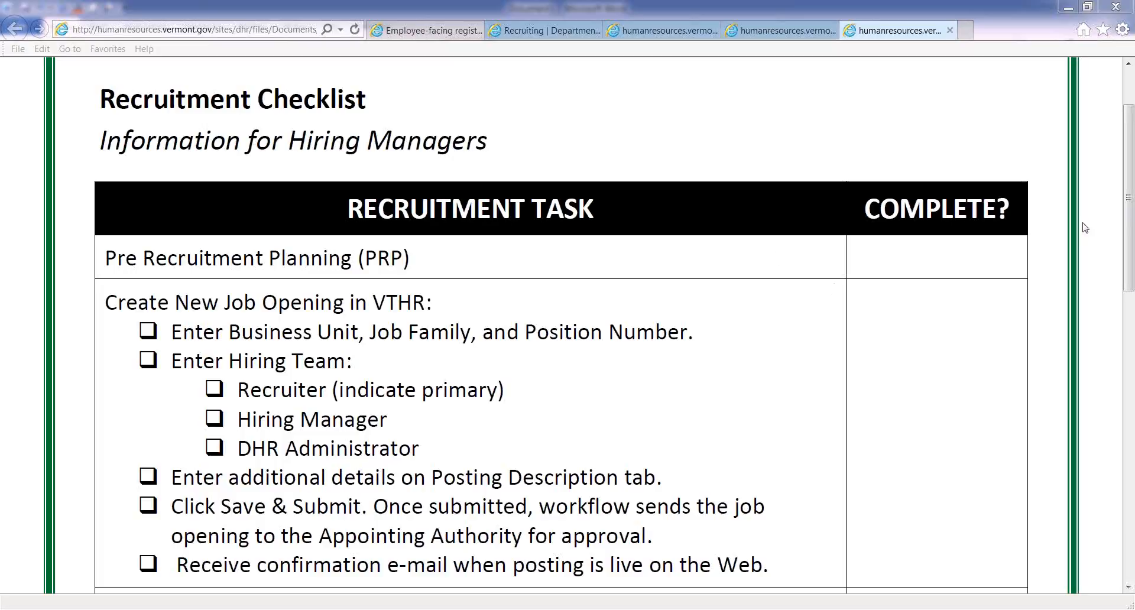
pyautogui.moveTo(1130, 171); pyautogui.dragTo(1132, 223)
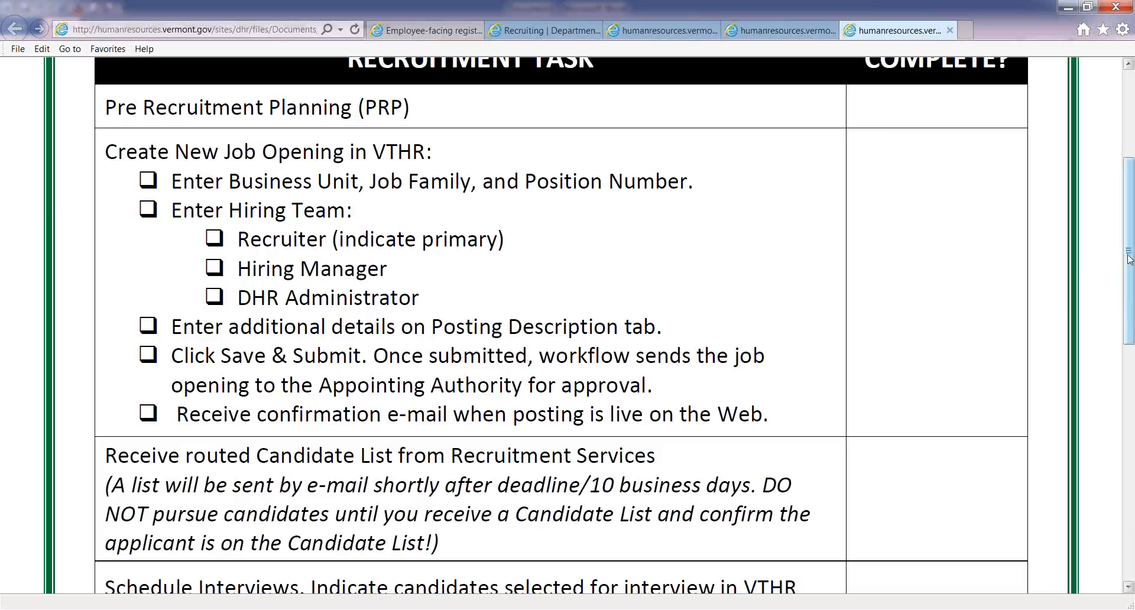
pyautogui.moveTo(1129, 269); pyautogui.dragTo(1132, 391)
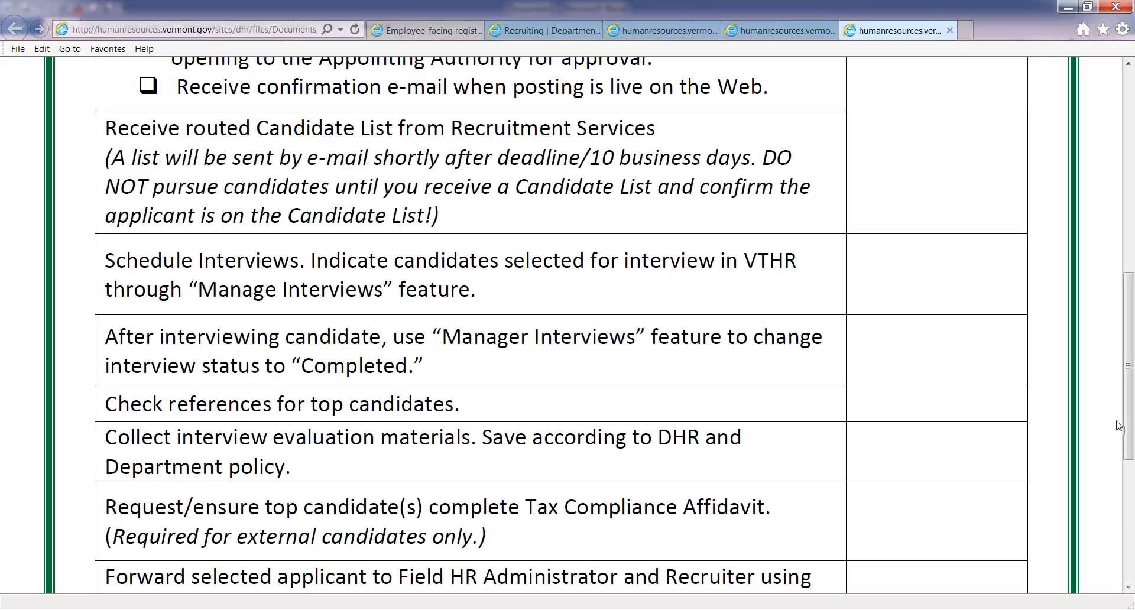
pyautogui.moveTo(1129, 378); pyautogui.dragTo(1129, 453)
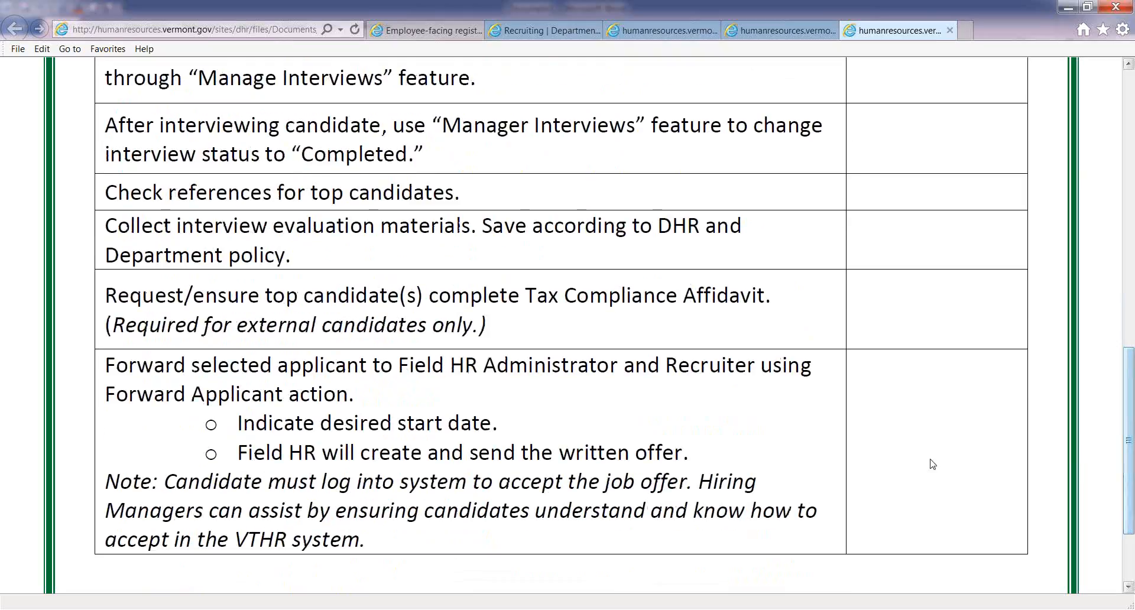